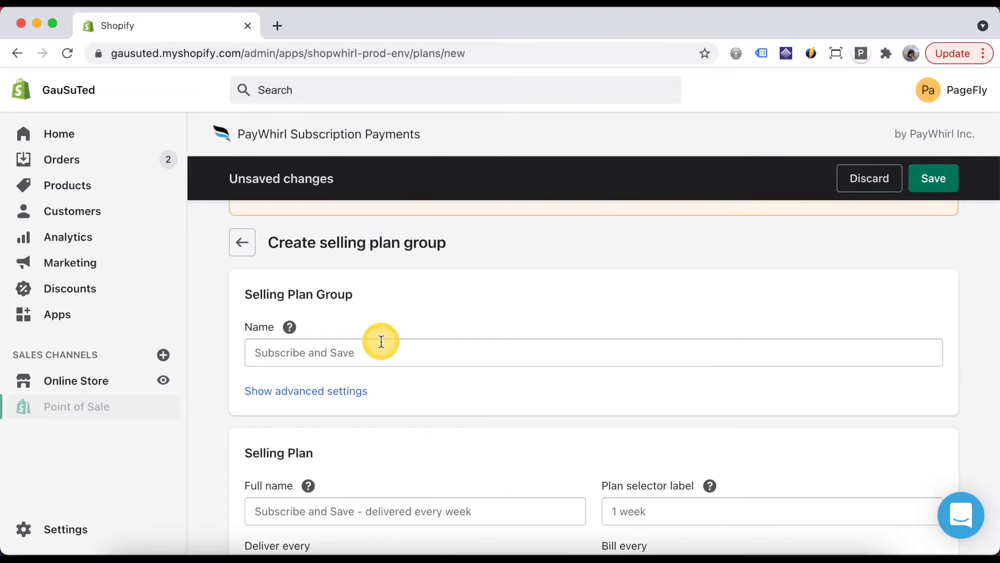
Step: Name the selling plan group "New Subscription" and add a second selling plan to it
click(354, 356)
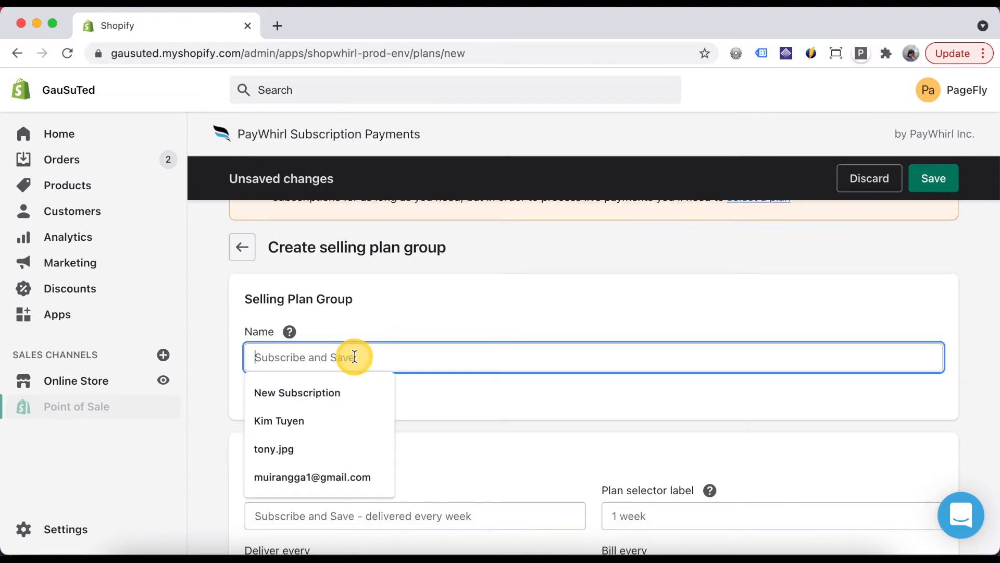
click(303, 385)
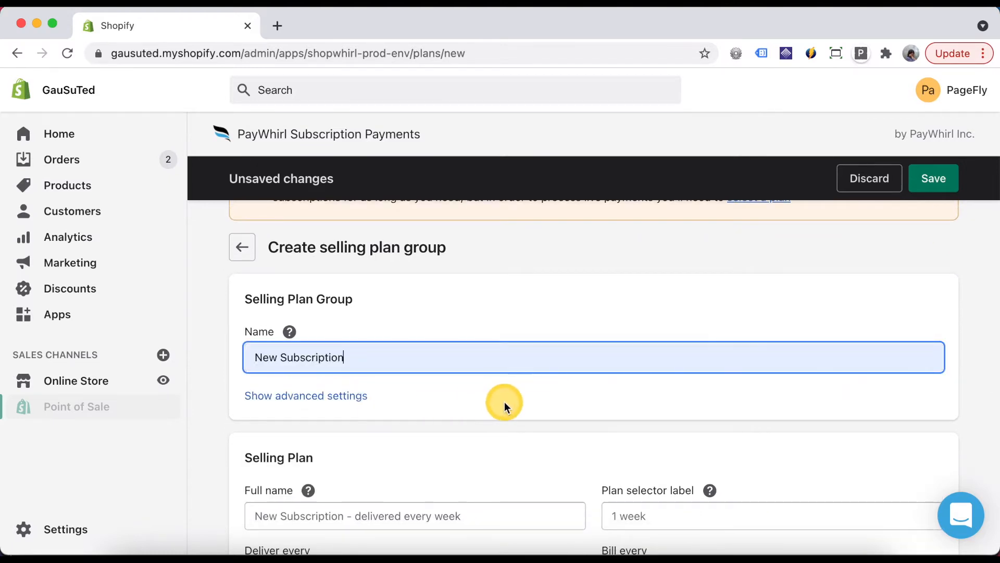
scroll(504, 401, down, 2)
scroll(504, 402, down, 3)
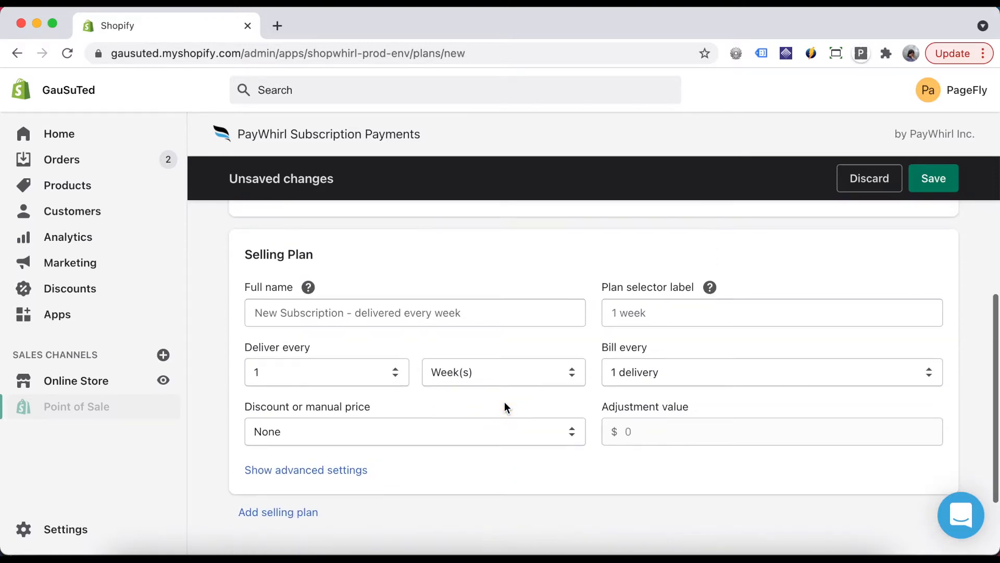
click(271, 513)
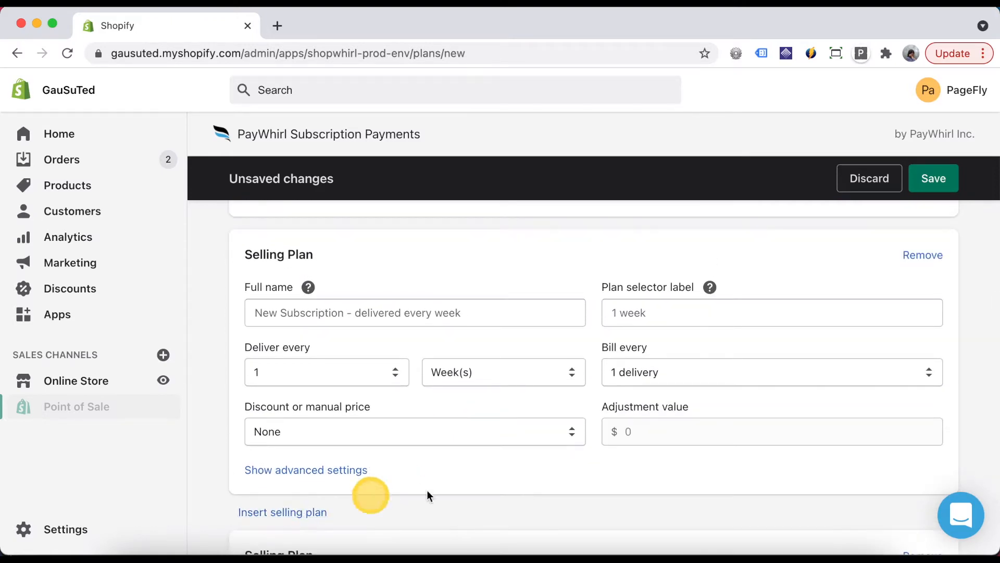
Step: Set the first selling plan's full name to "New subscription - Delivered every week" and the second's to "New Subscription - Delivered every month"
scroll(630, 469, down, 6)
scroll(630, 467, up, 5)
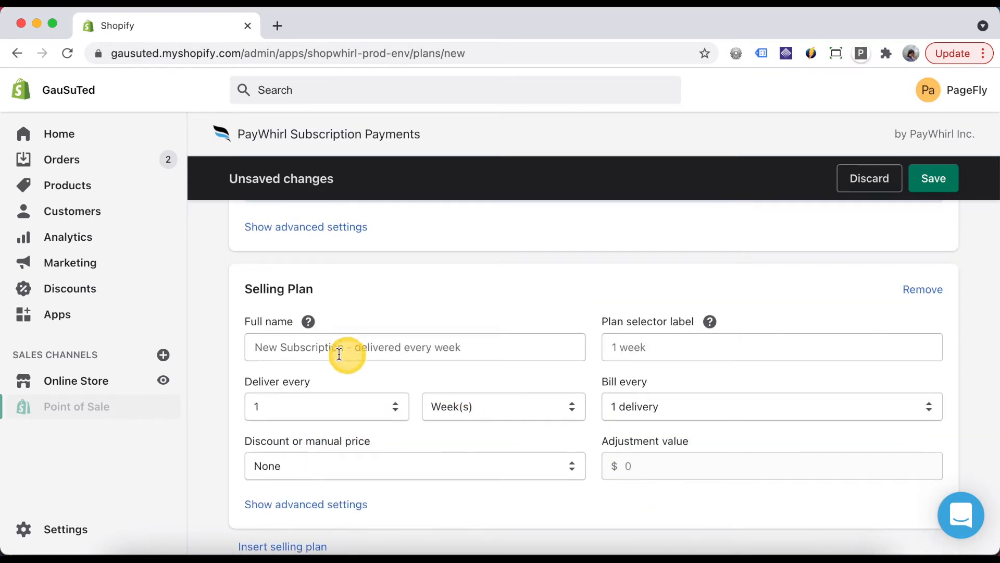
click(334, 345)
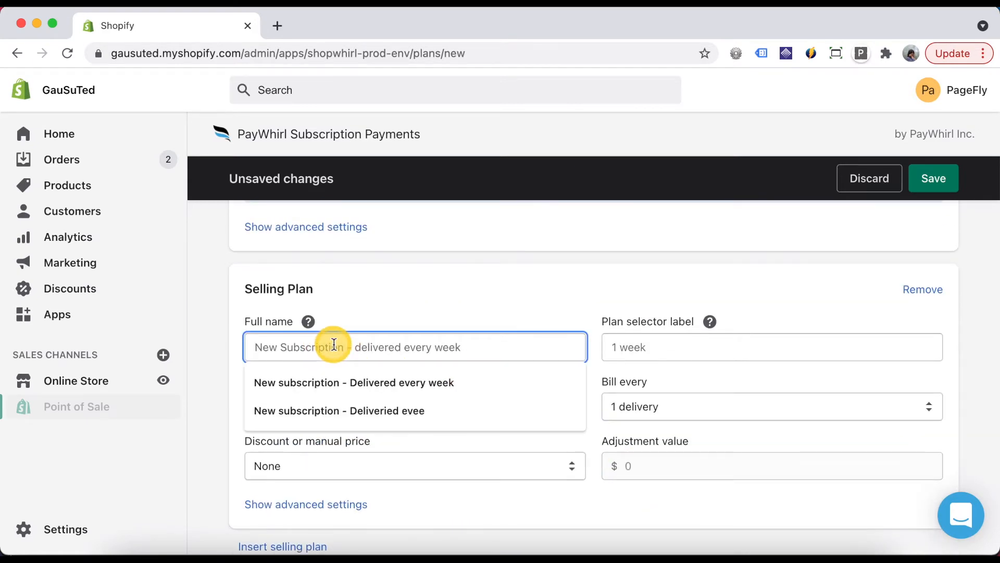
click(409, 384)
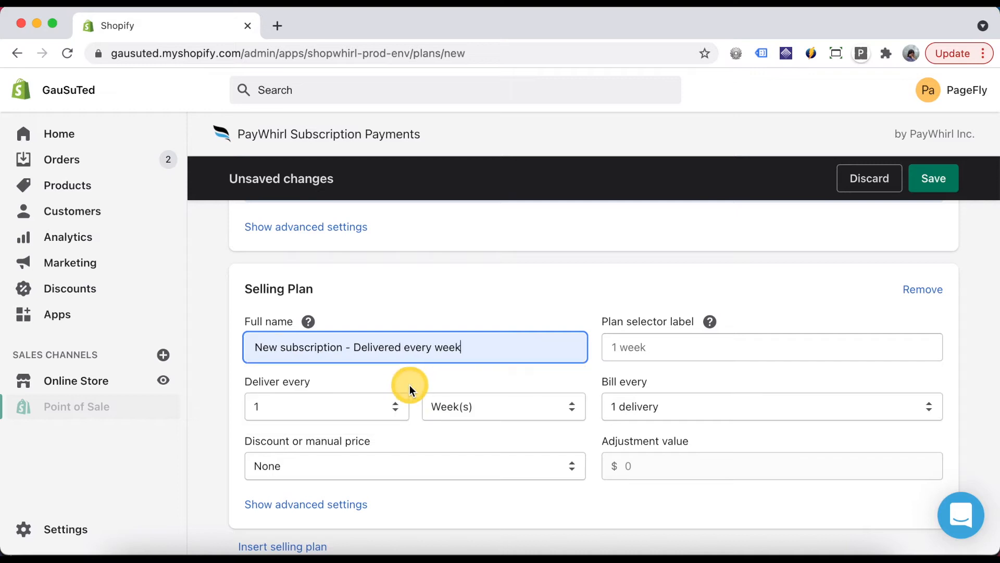
scroll(521, 449, down, 5)
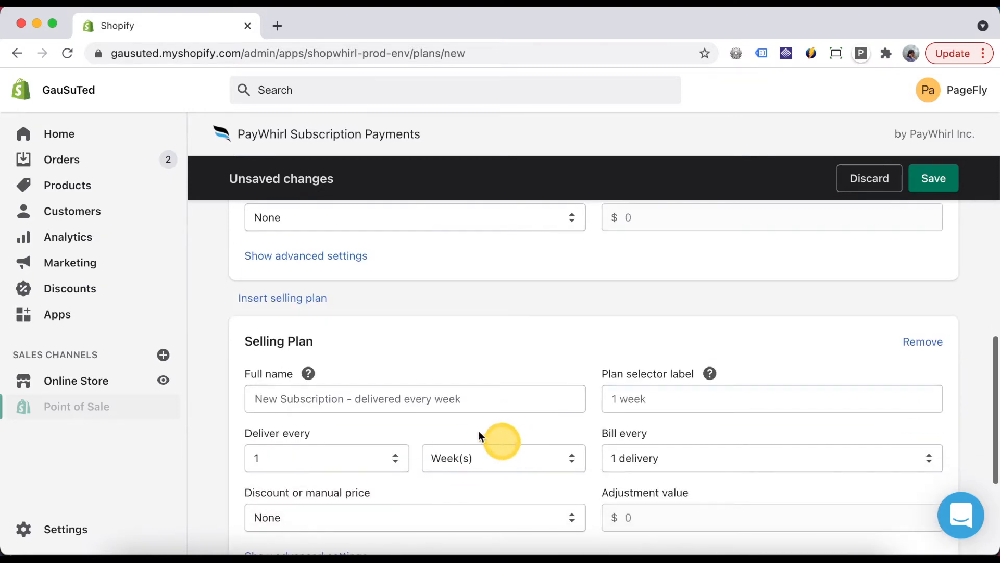
click(421, 399)
click(432, 438)
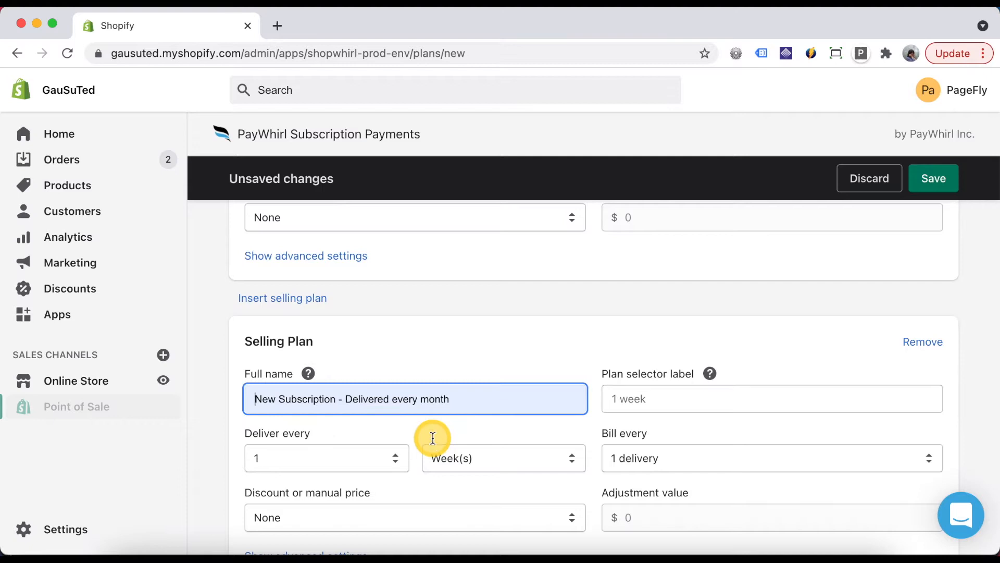
click(807, 311)
Step: Give the weekly selling plan a percentage discount with an adjustment value of 5%
scroll(865, 328, up, 5)
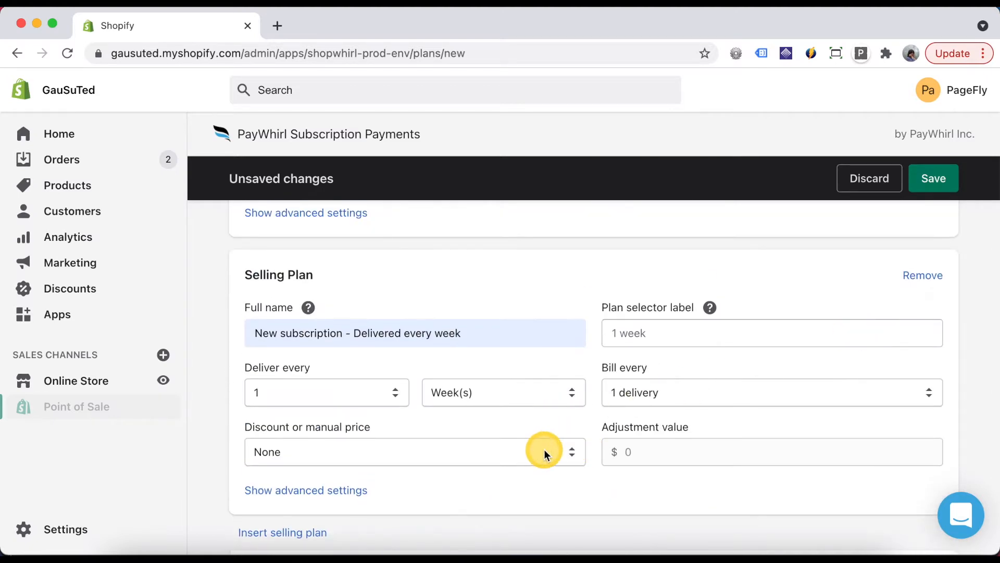
scroll(530, 383, down, 1)
click(521, 395)
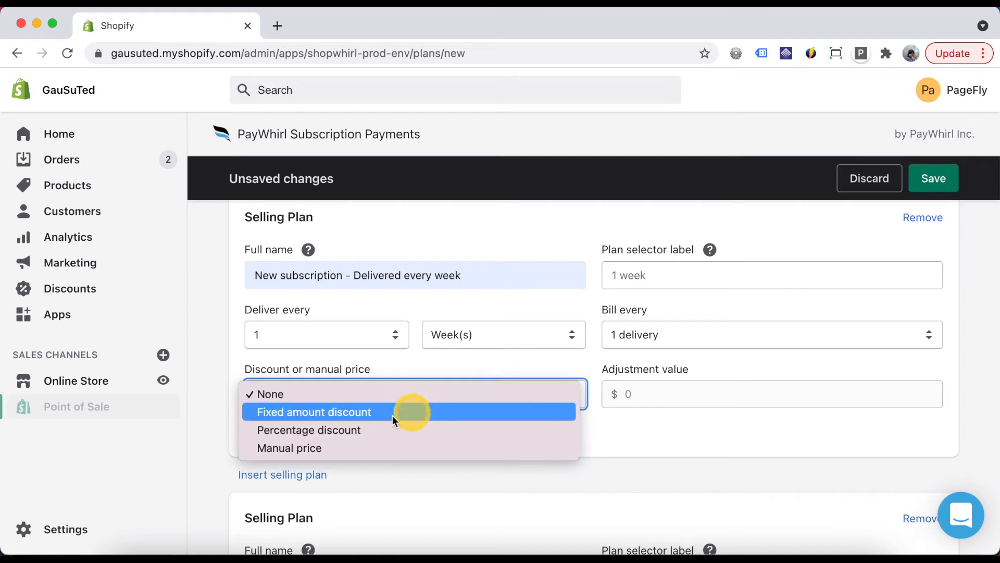
click(342, 426)
click(626, 395)
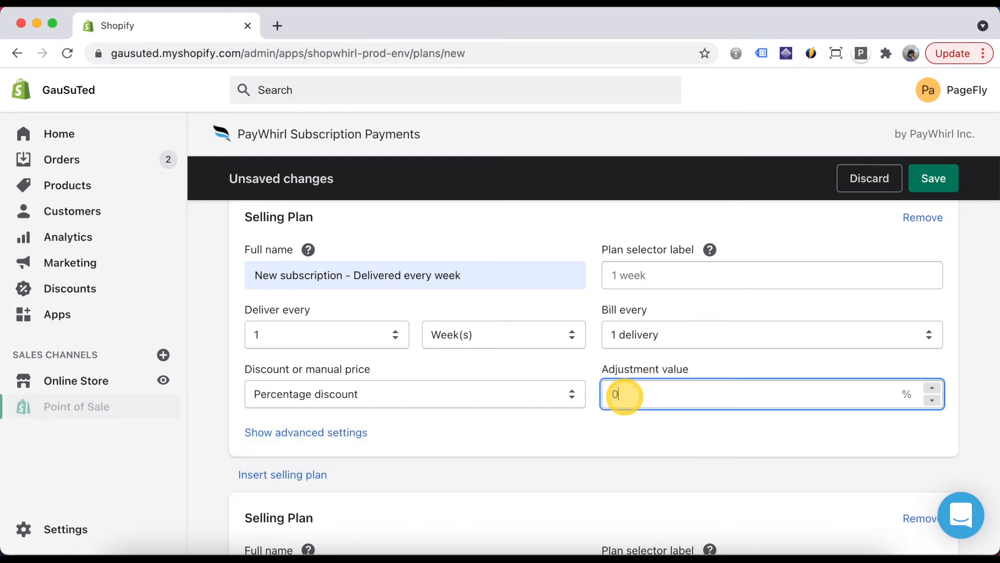
text(5)
click(740, 438)
Step: Give the monthly selling plan a percentage discount with an adjustment value of 7%
scroll(740, 437, down, 2)
scroll(739, 438, down, 5)
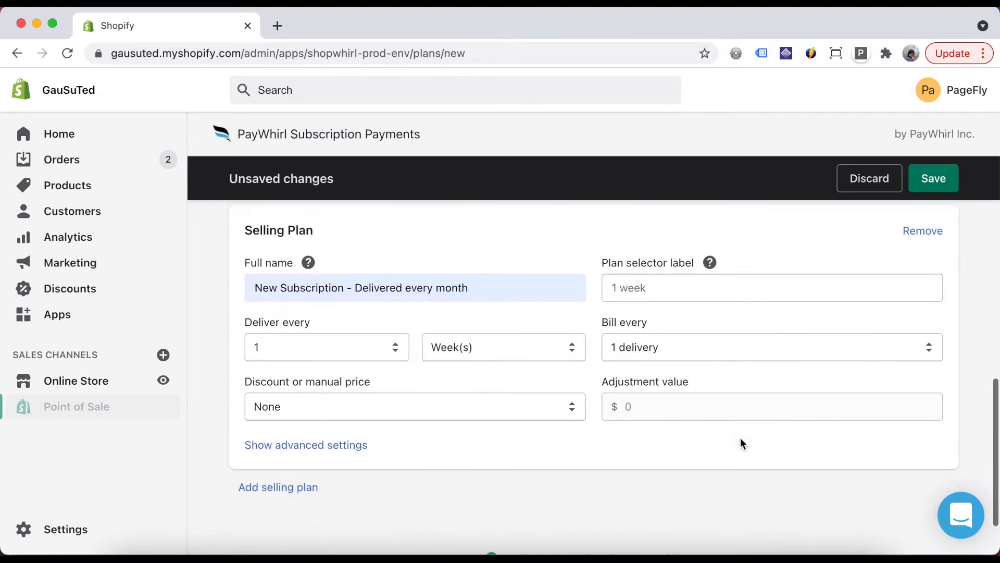
click(475, 408)
click(401, 439)
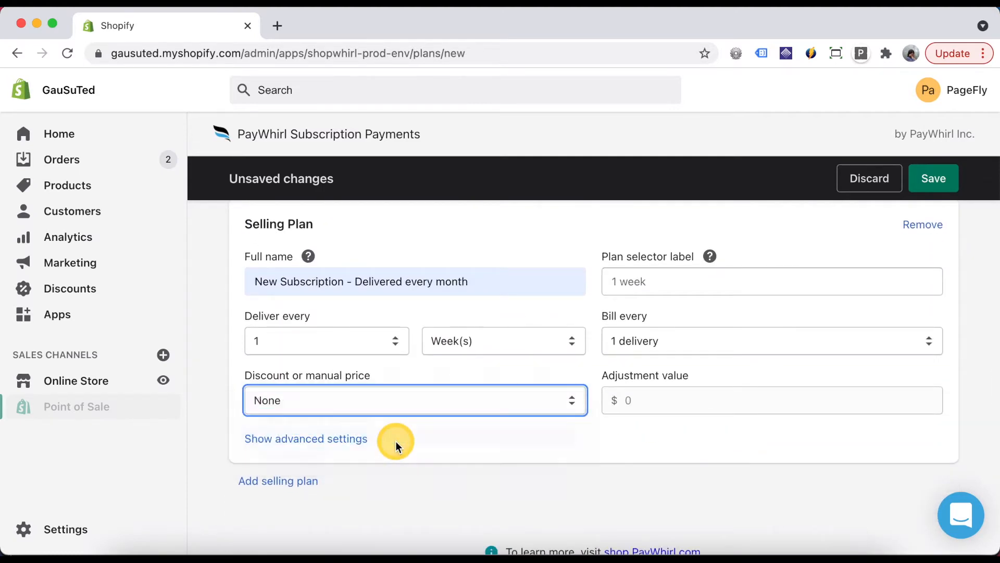
double_click(634, 400)
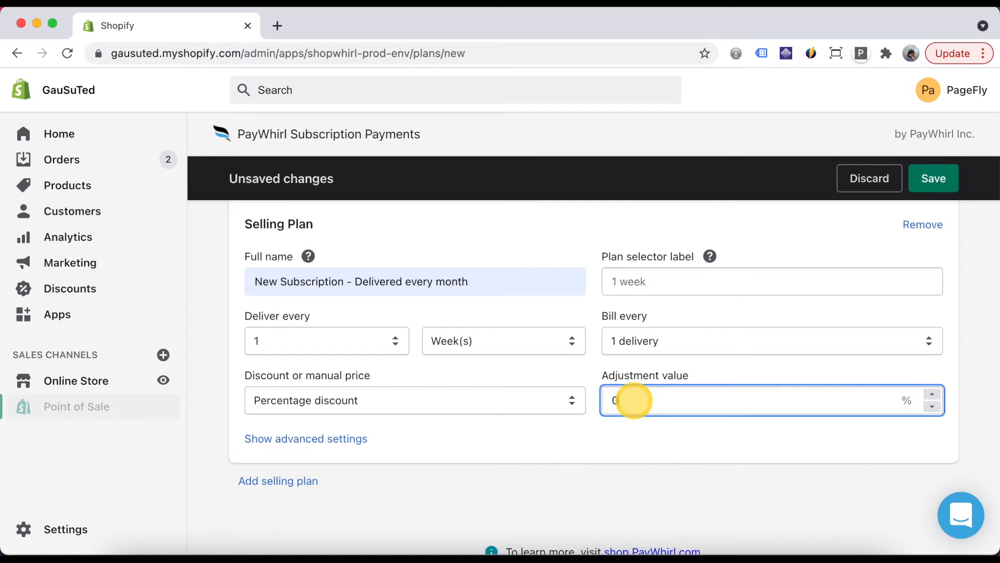
click(771, 443)
Step: Set the plan selector labels to "1 week (Save 5%)" for the weekly plan and "1 month (Save 7%)" for the monthly plan
scroll(771, 442, up, 5)
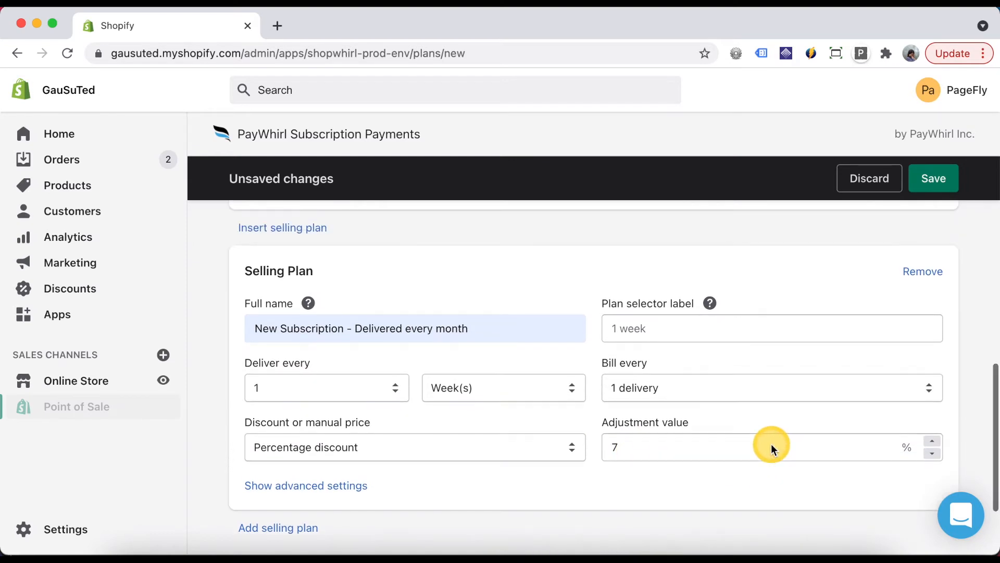
scroll(771, 447, up, 2)
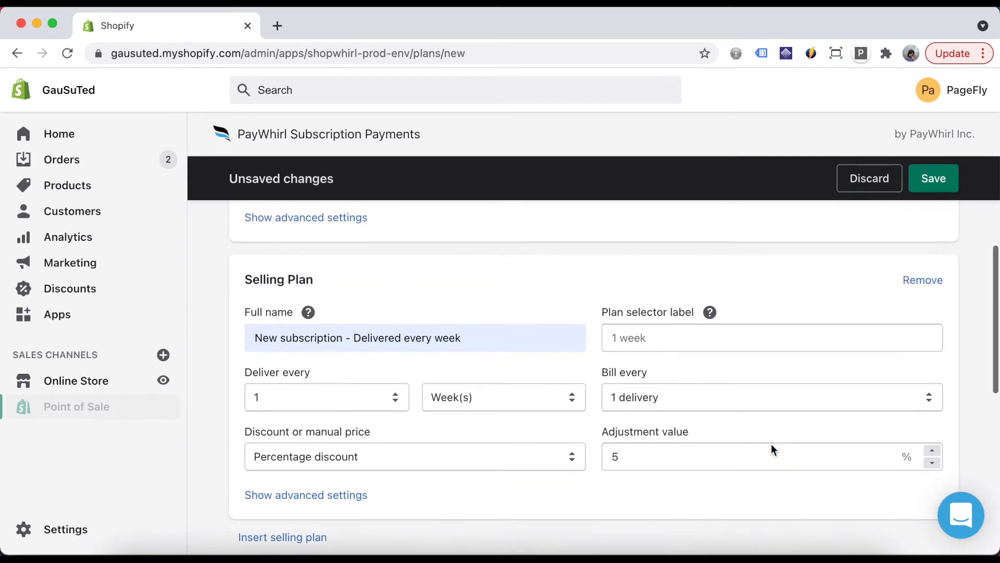
click(690, 339)
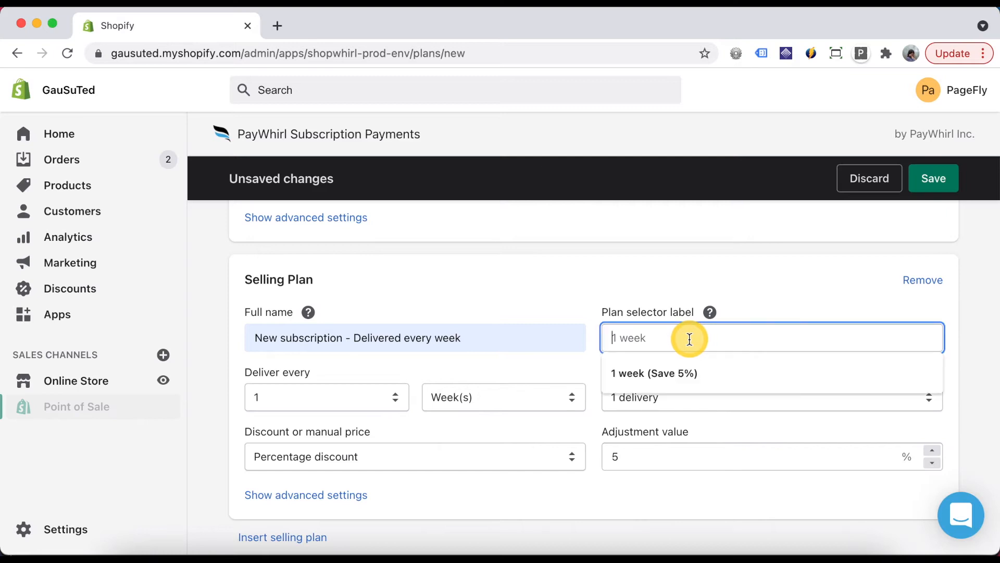
click(648, 374)
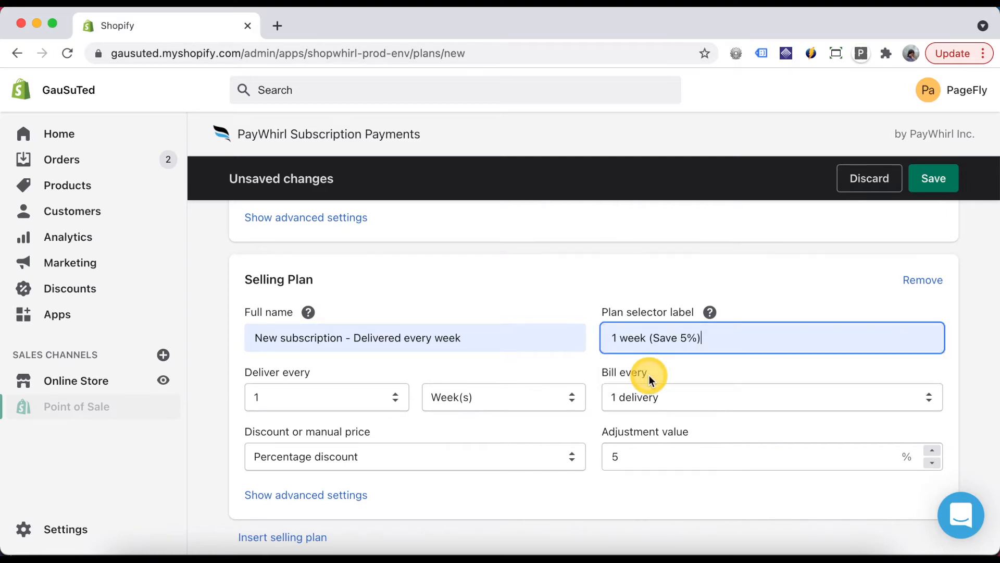
click(777, 500)
scroll(777, 500, down, 5)
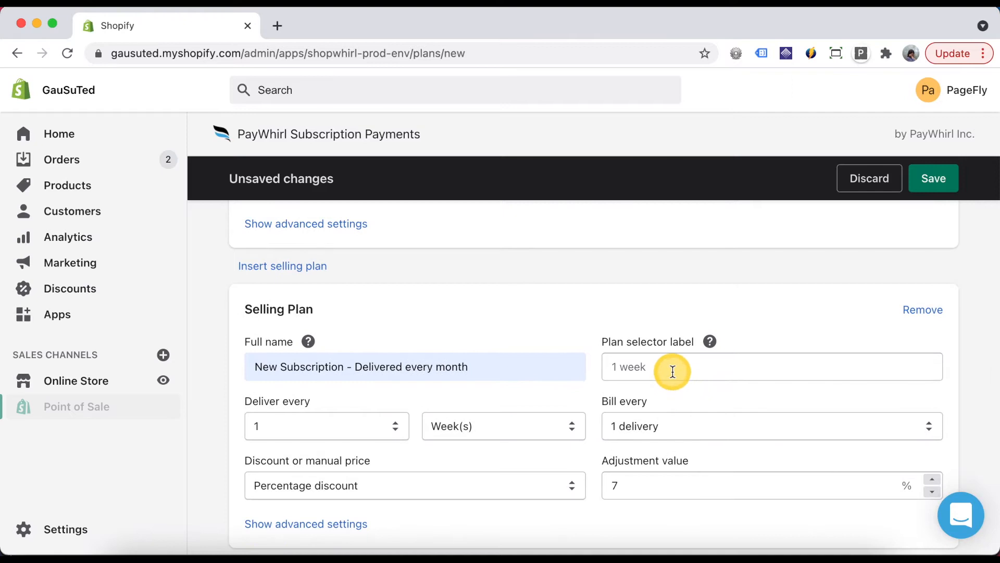
click(673, 371)
click(674, 398)
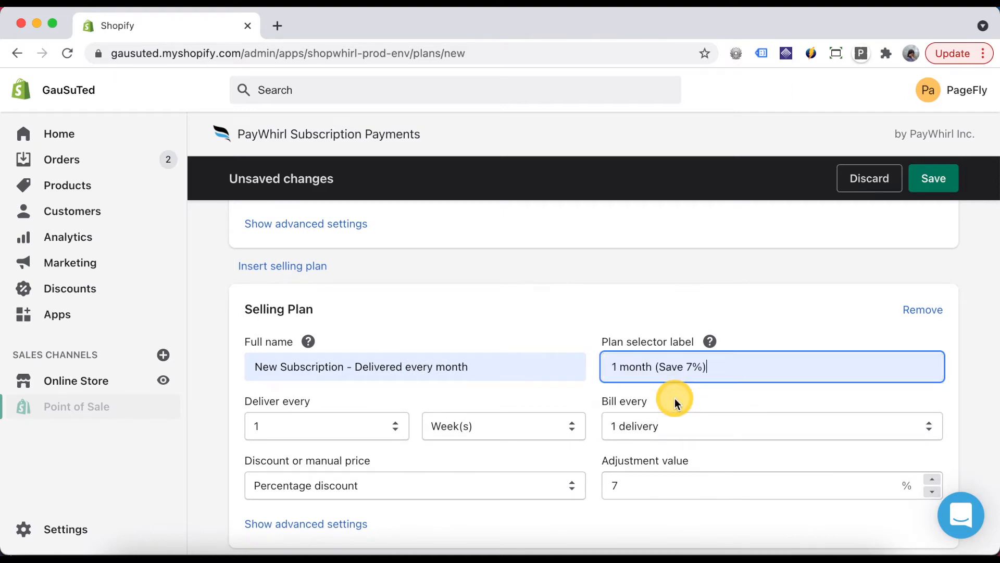
Step: Change the monthly selling plan's delivery interval unit to Month(s)
scroll(700, 349, up, 3)
scroll(661, 351, down, 4)
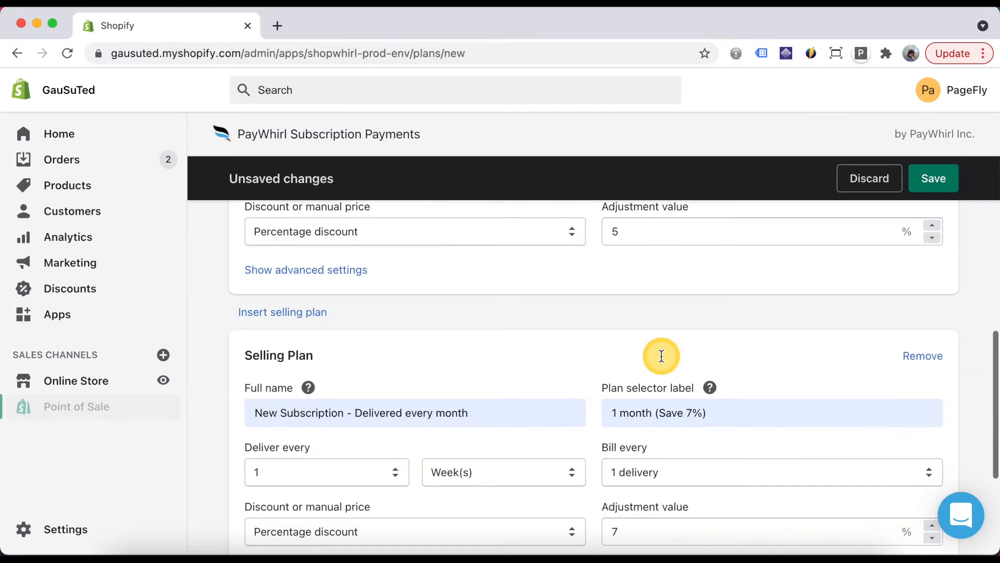
click(562, 389)
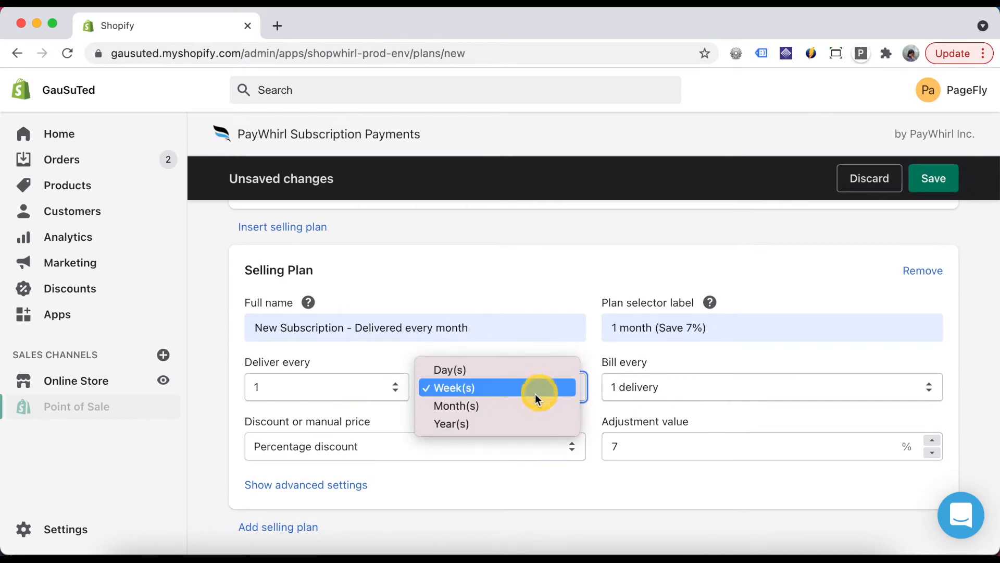
click(511, 405)
Step: Set the group's plan selector title to "Delivery every" in its advanced settings and save the selling plan group
scroll(833, 282, up, 10)
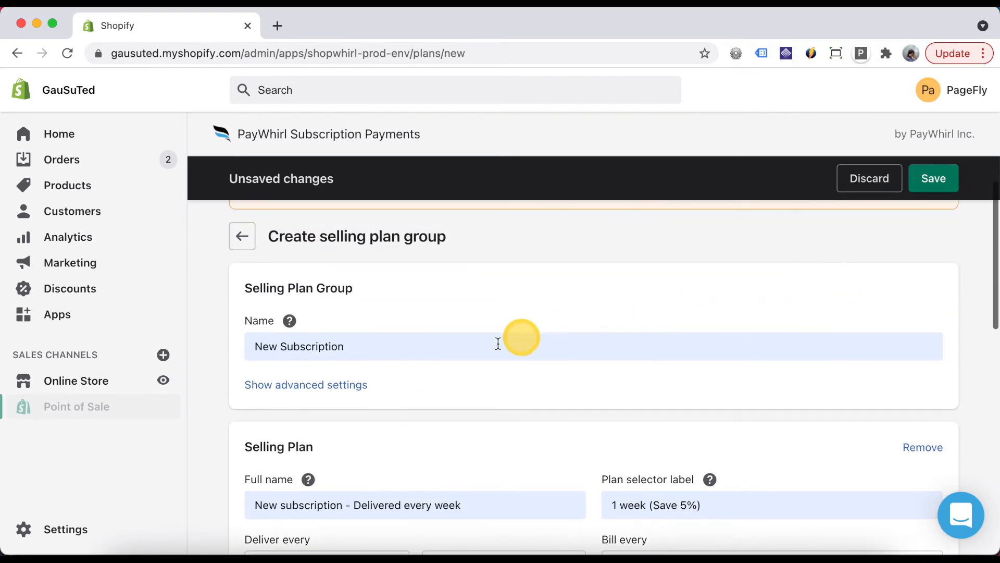
click(335, 384)
scroll(521, 386, down, 1)
scroll(565, 389, down, 2)
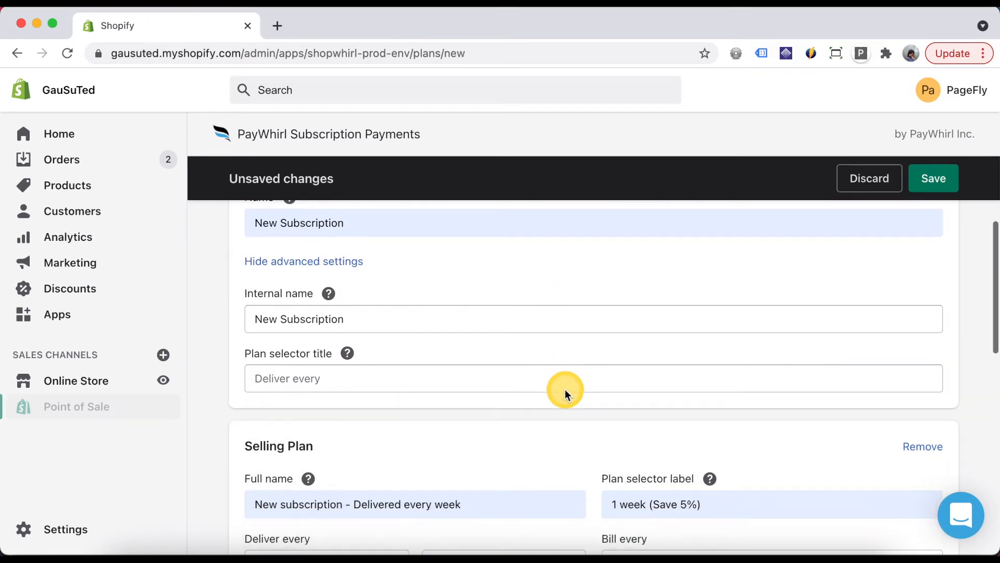
click(317, 376)
click(327, 414)
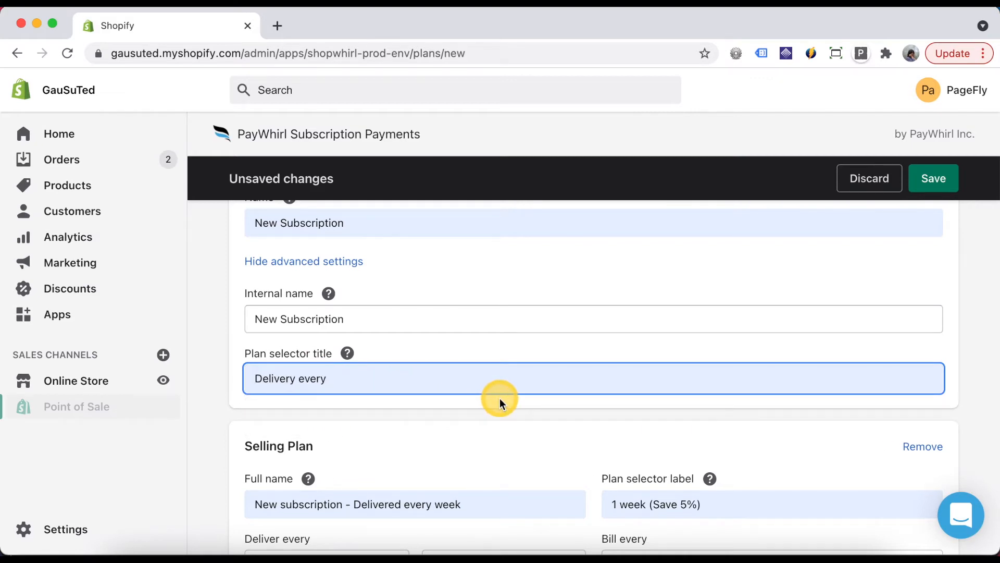
click(934, 182)
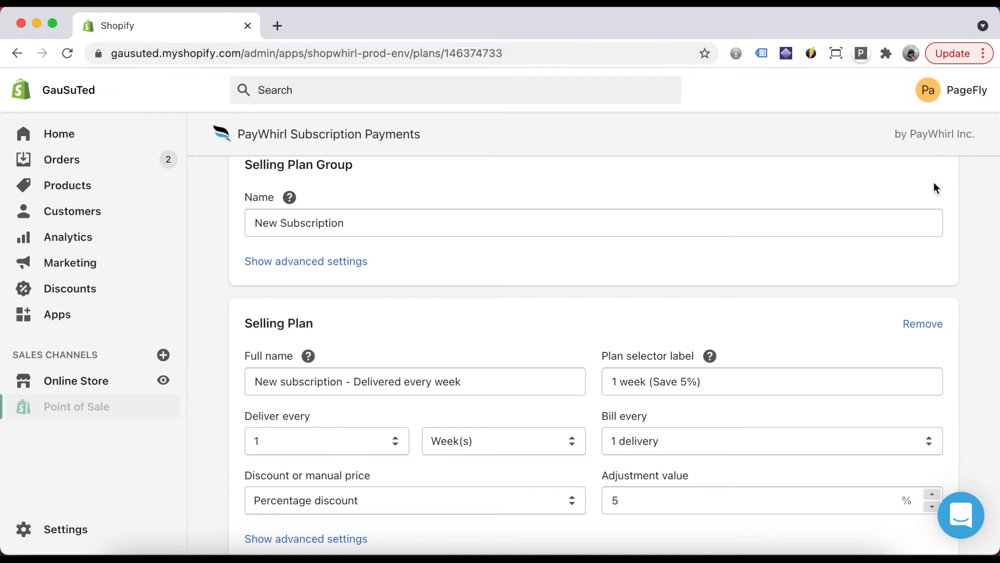
Step: Add Product 3 to the New Subscription selling plan group
scroll(934, 182, up, 4)
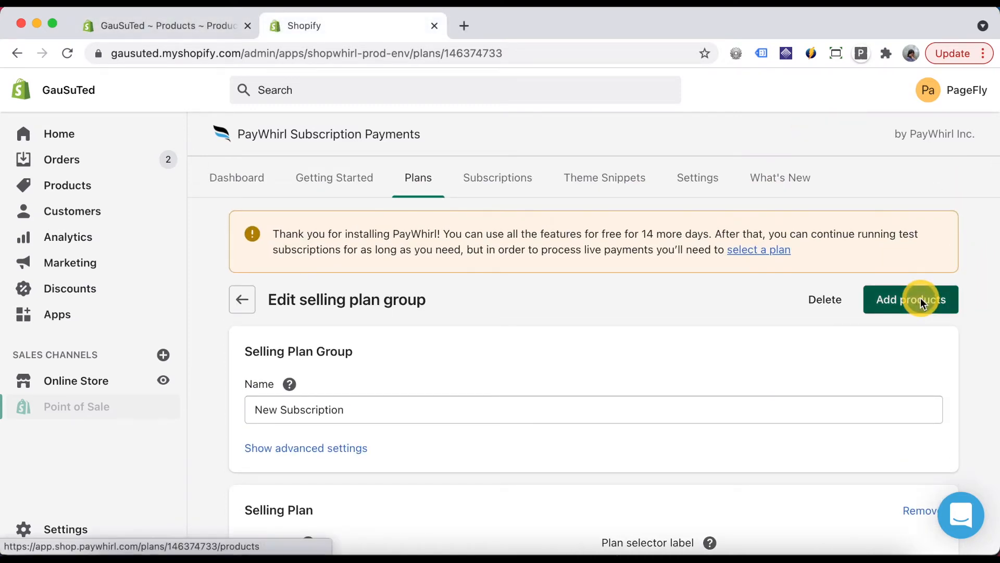
click(921, 299)
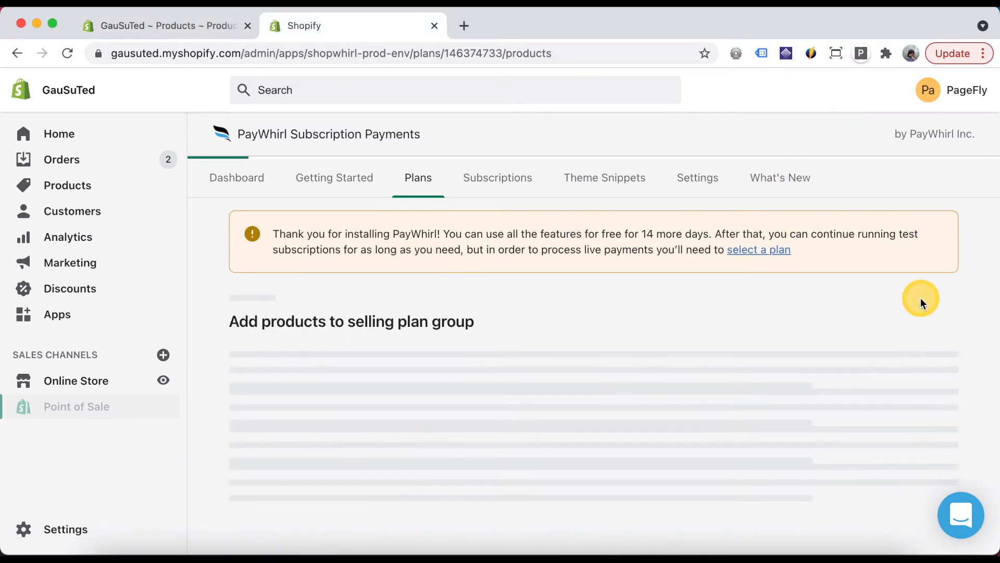
scroll(920, 302, down, 3)
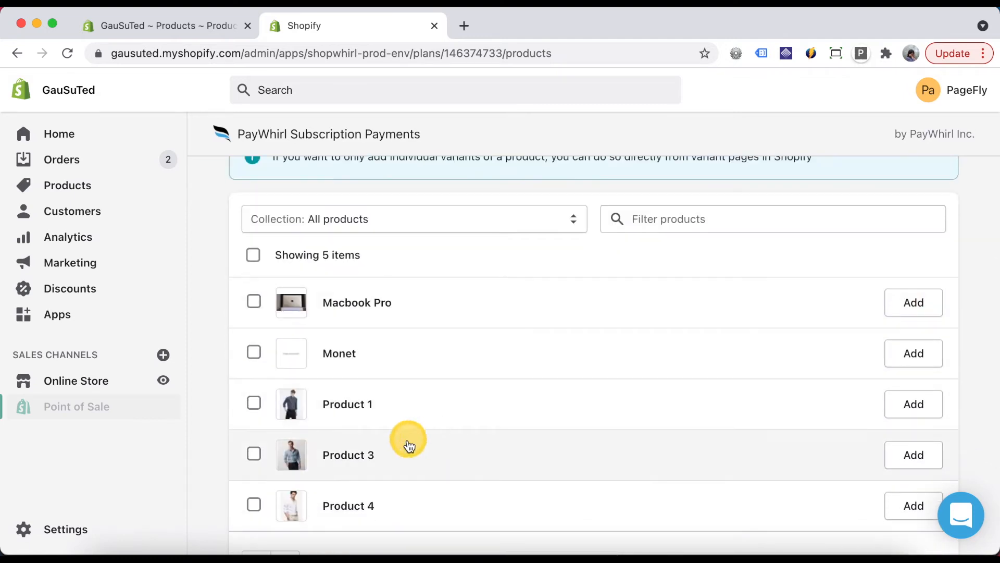
click(255, 455)
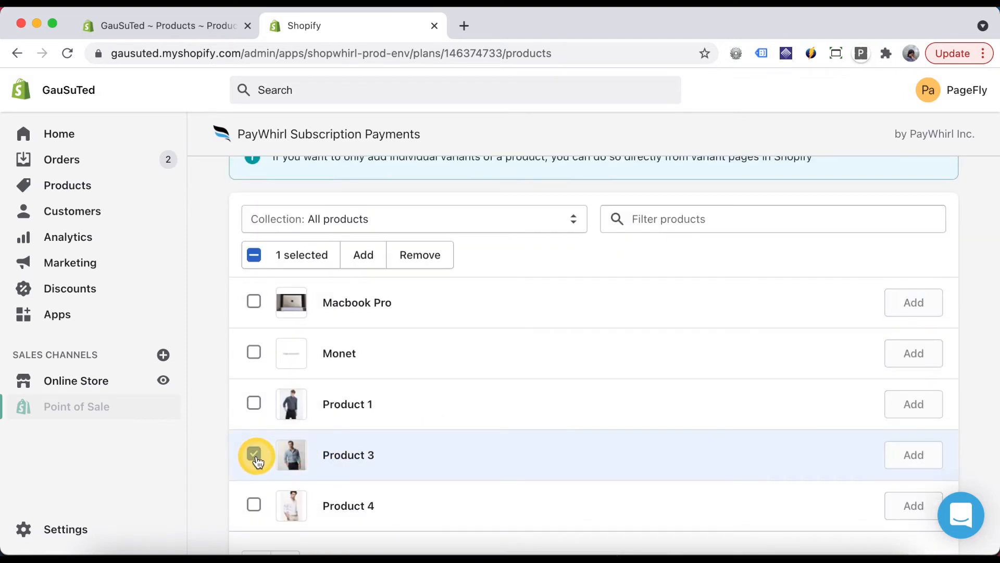
click(364, 256)
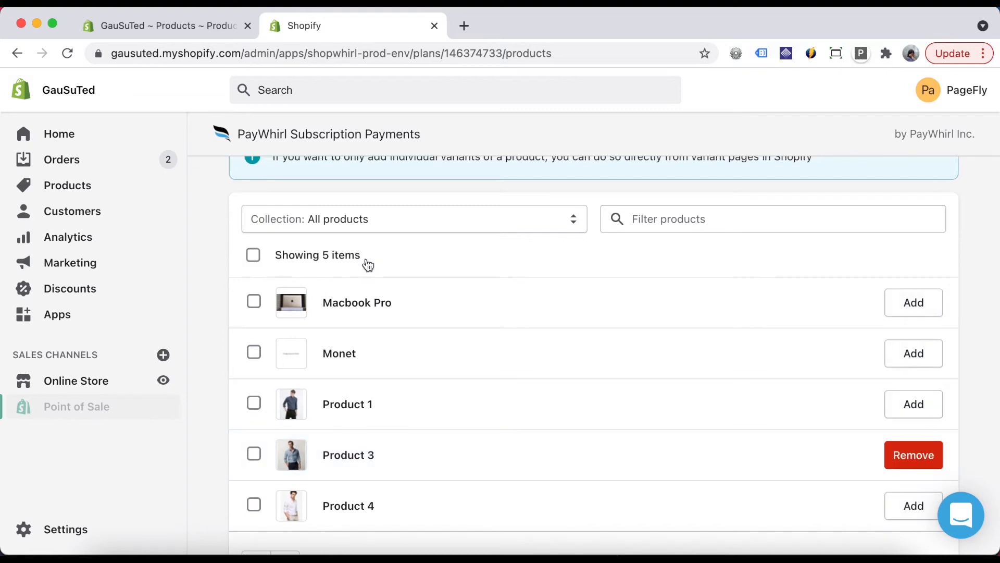
Step: Open the M / Blue variant from the already open product page and check its Subscriptions section
click(202, 28)
scroll(558, 370, down, 10)
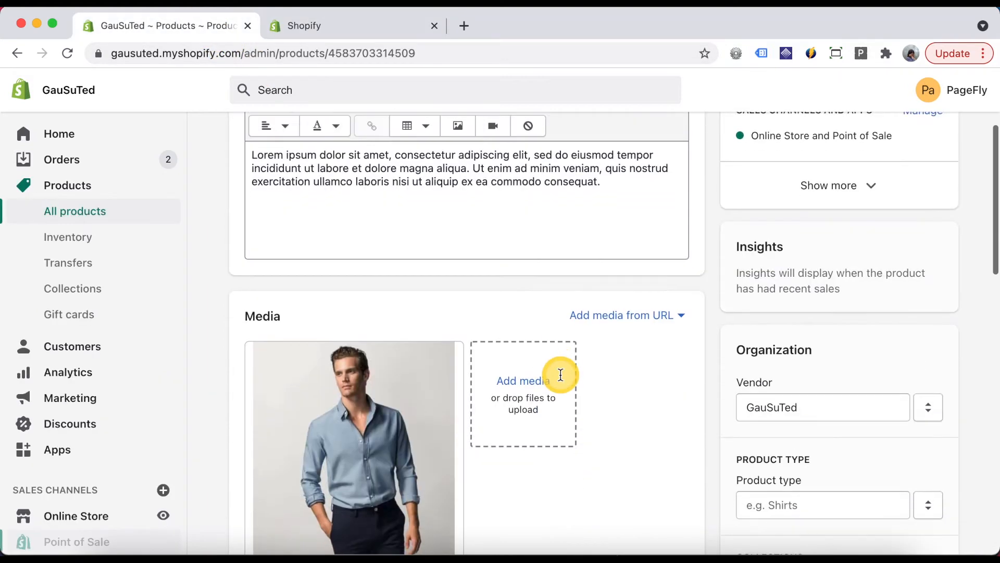
scroll(561, 374, down, 3)
click(673, 281)
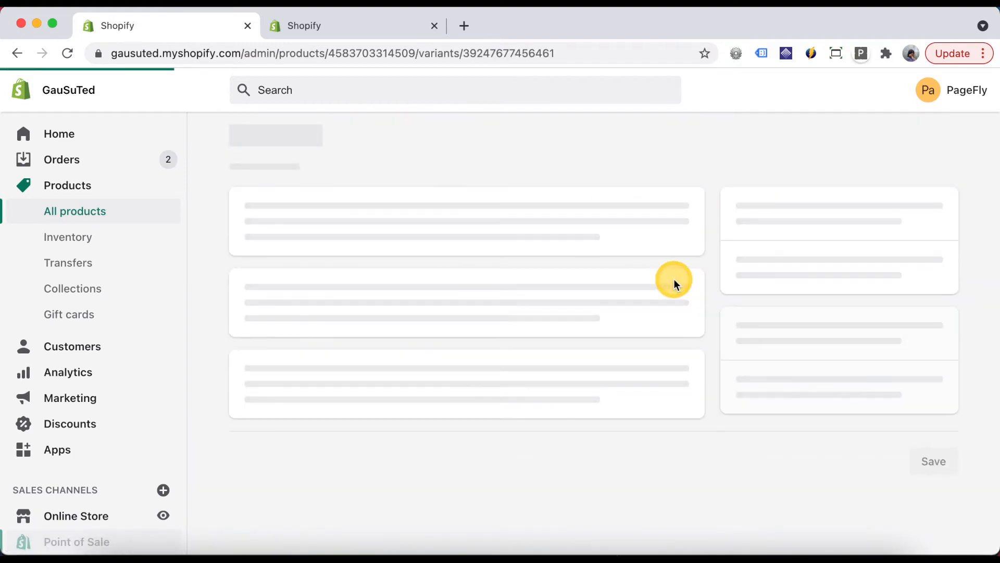
scroll(786, 376, down, 10)
scroll(786, 377, down, 10)
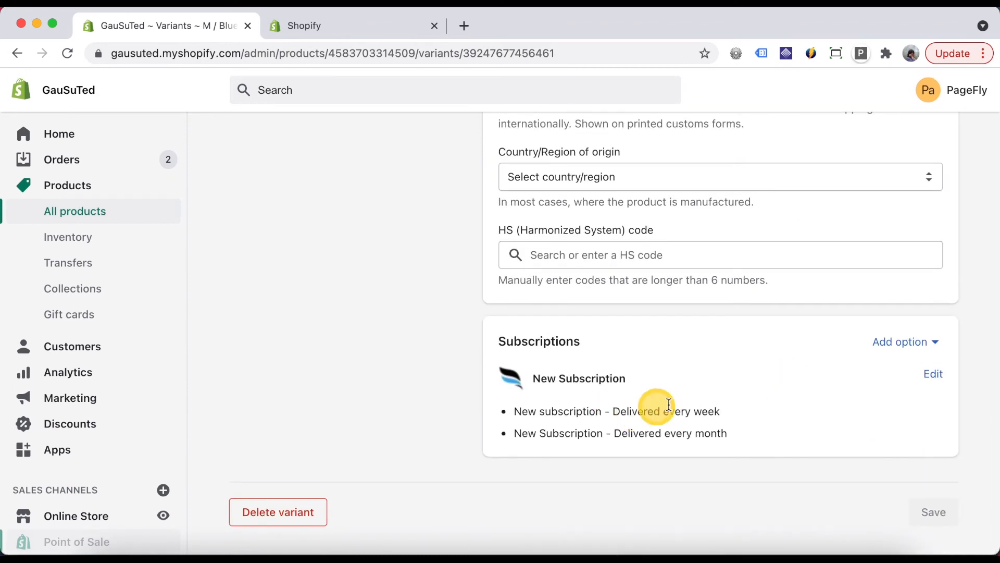
Step: Open PayWhirl's theme snippets page and install the PayWhirl snippets in the published Debut theme
click(386, 20)
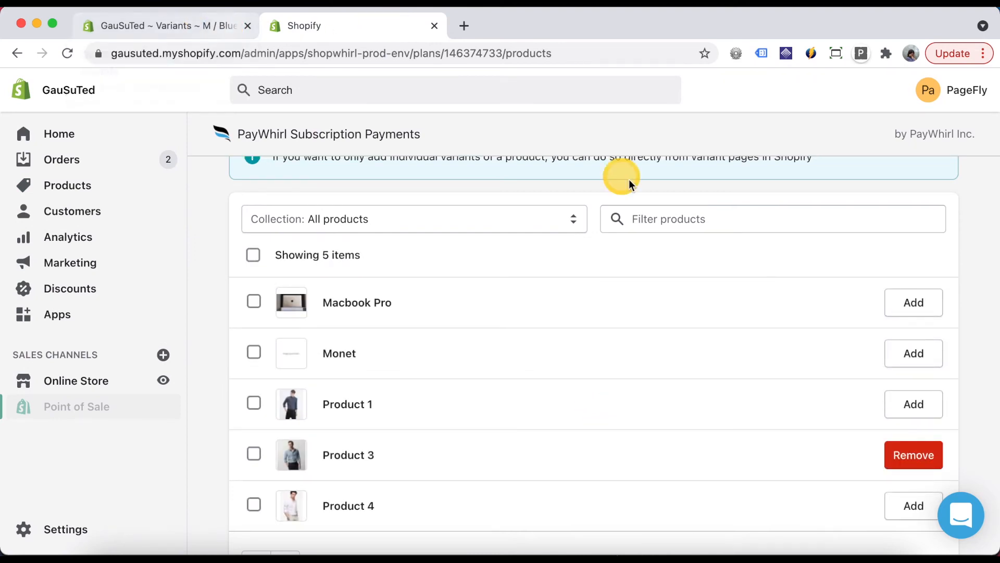
scroll(996, 318, up, 4)
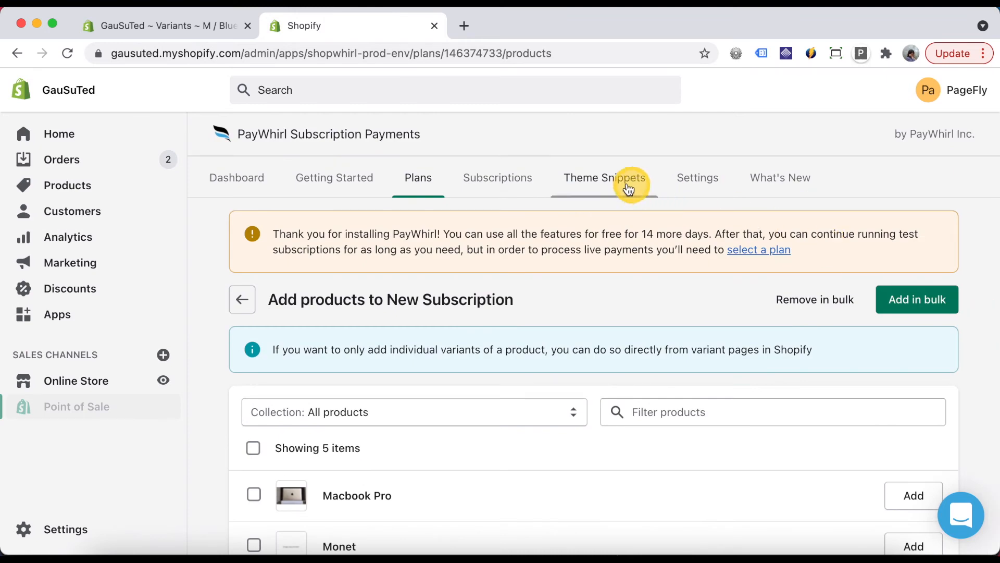
click(596, 186)
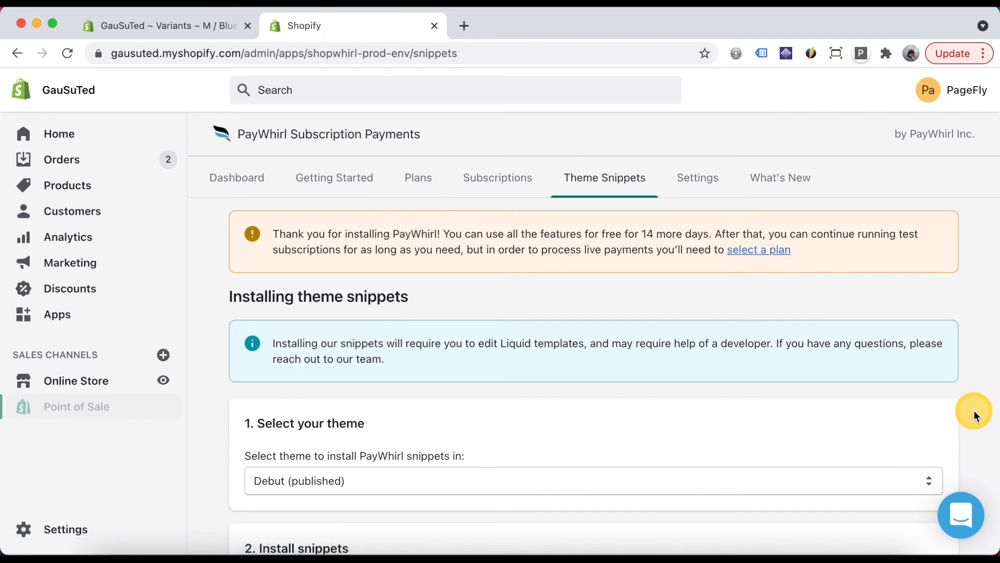
scroll(976, 415, down, 2)
scroll(975, 415, down, 5)
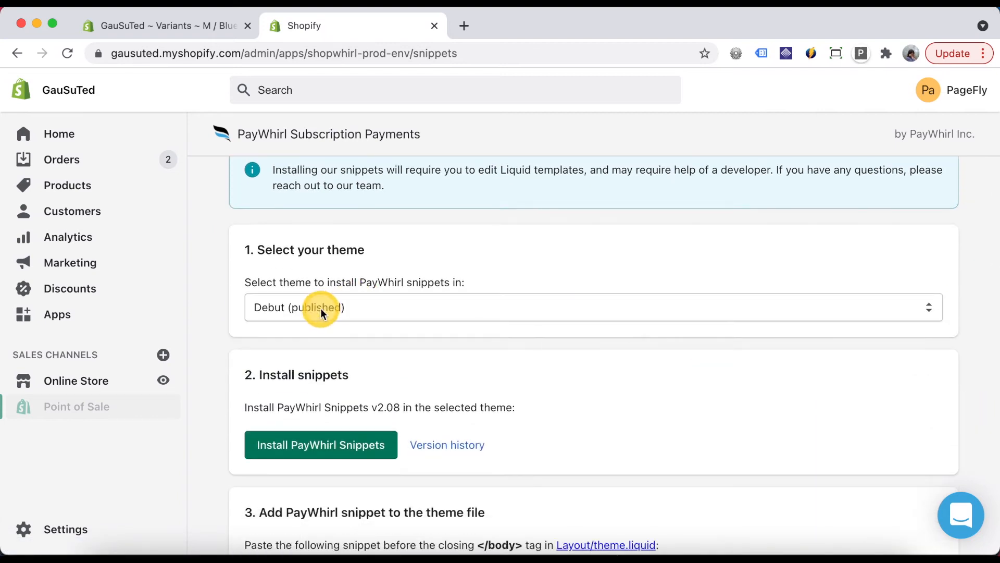
scroll(518, 334, down, 3)
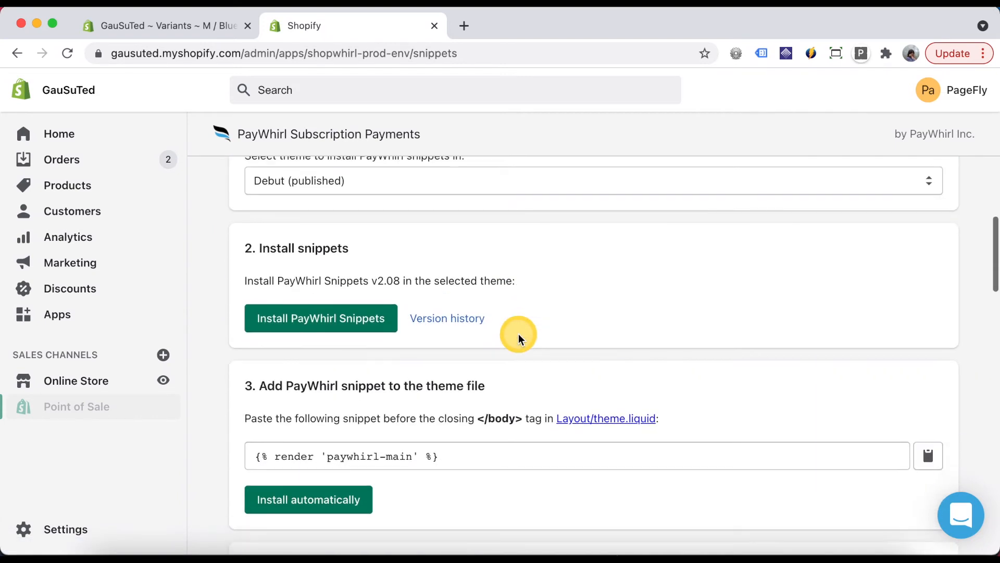
click(322, 319)
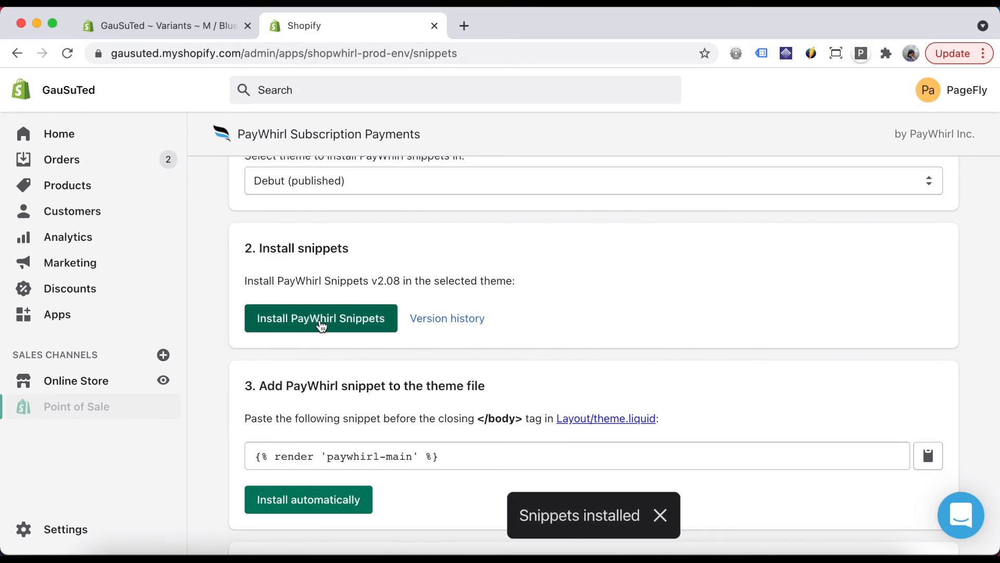
Step: Automatically install the paywhirl-main snippet in the theme file and the selling plan selector on the product page
scroll(320, 327, down, 3)
click(306, 394)
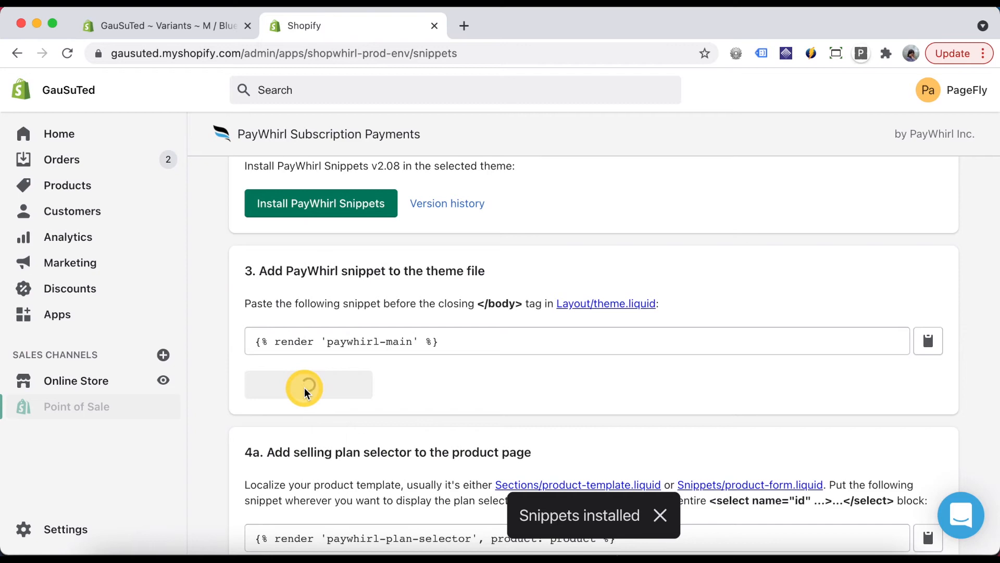
scroll(305, 392, down, 5)
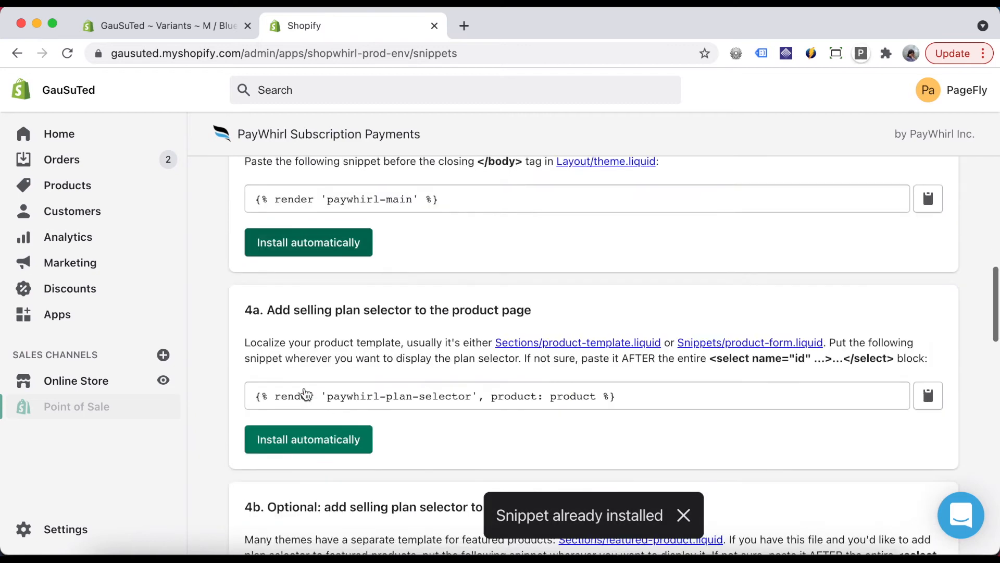
click(278, 395)
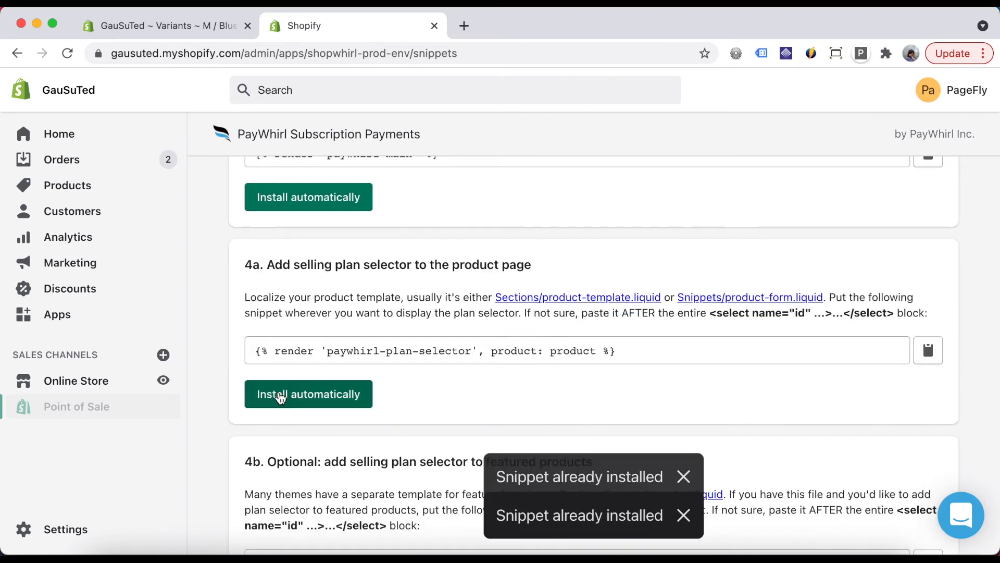
Step: Automatically install the optional selling plan selector for featured products
scroll(280, 397, down, 1)
scroll(280, 397, down, 5)
click(319, 417)
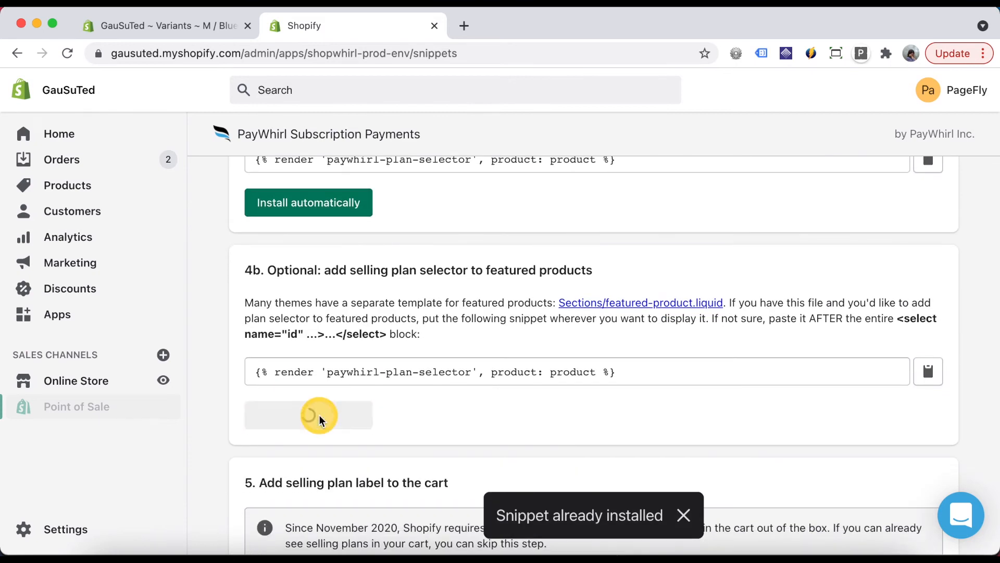
Step: Automatically install the selling plan label in the cart and the customer portal on the account page
scroll(319, 415, down, 7)
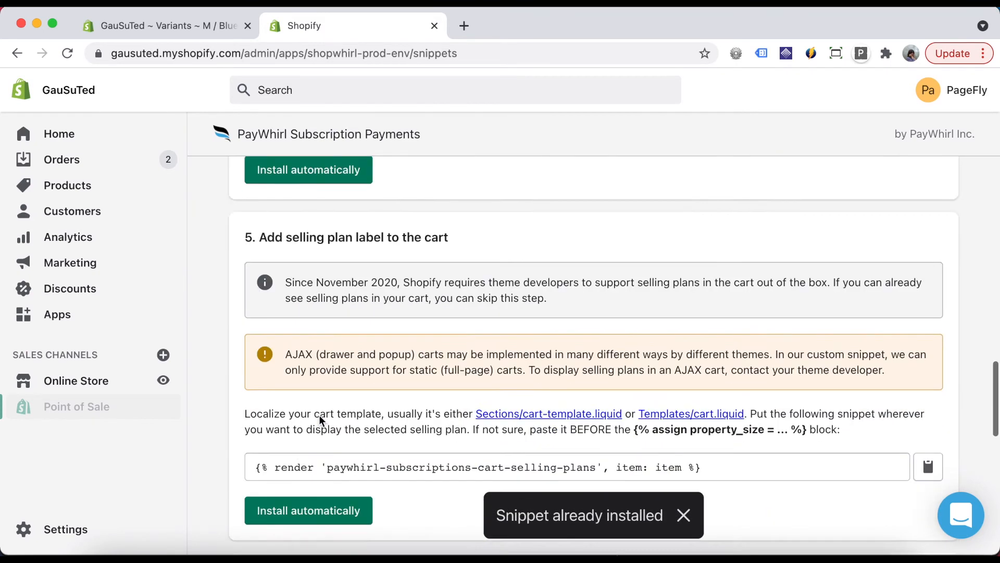
scroll(318, 414, down, 2)
click(292, 448)
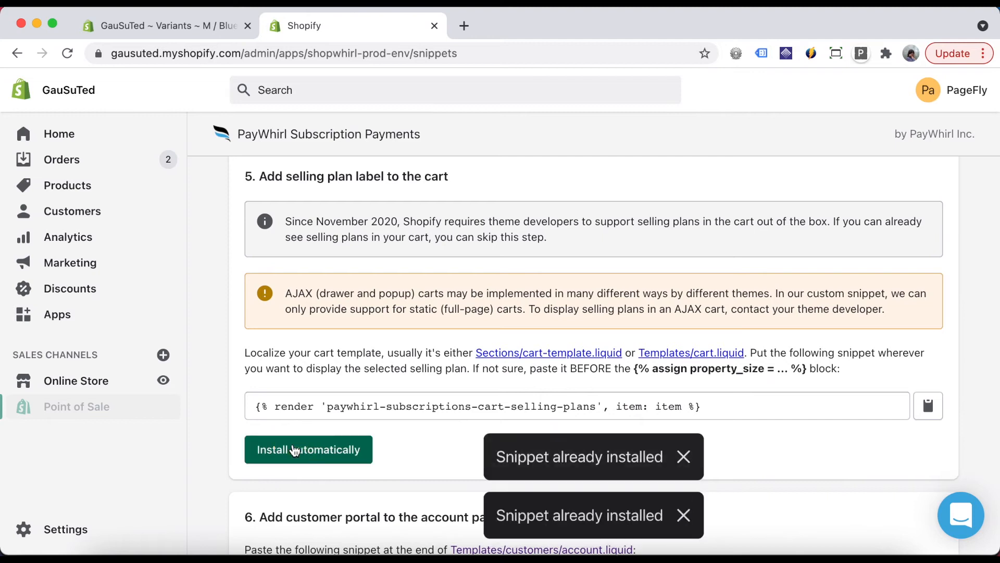
scroll(226, 495, down, 6)
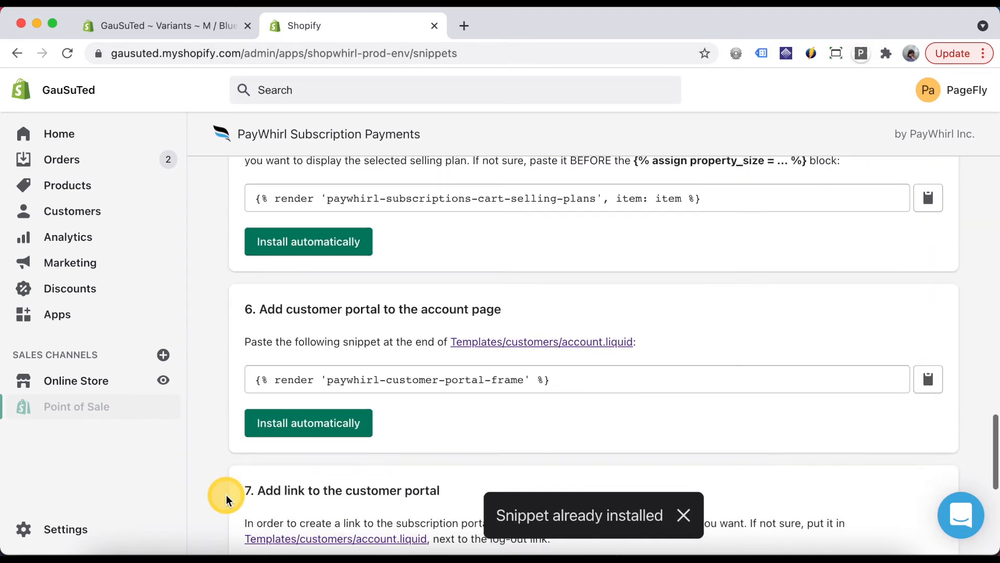
click(315, 426)
Step: Copy the paywhirl-customer-portal-link snippet into customers/account.liquid on a new line above the log-out link and save the file
scroll(316, 431, down, 5)
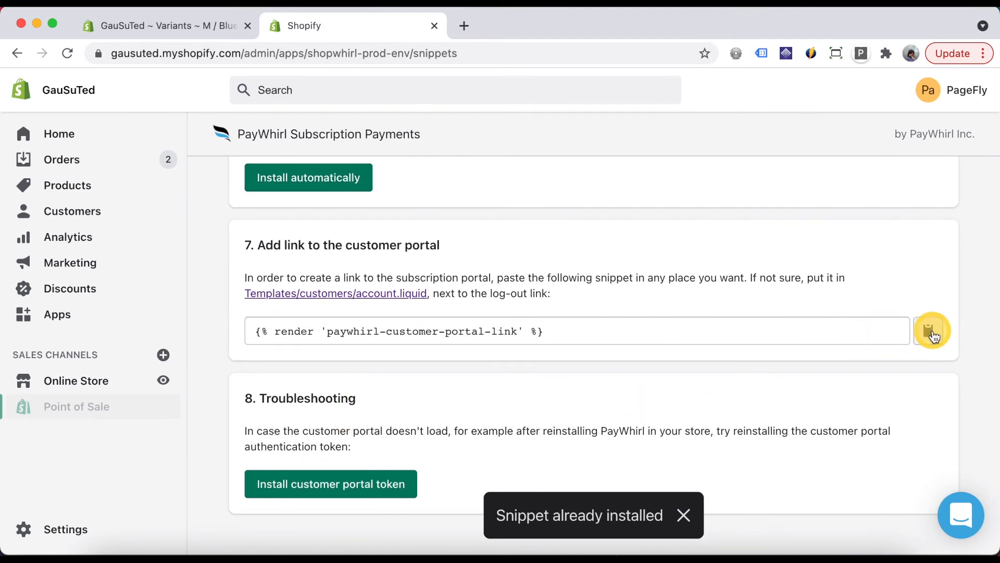
click(930, 331)
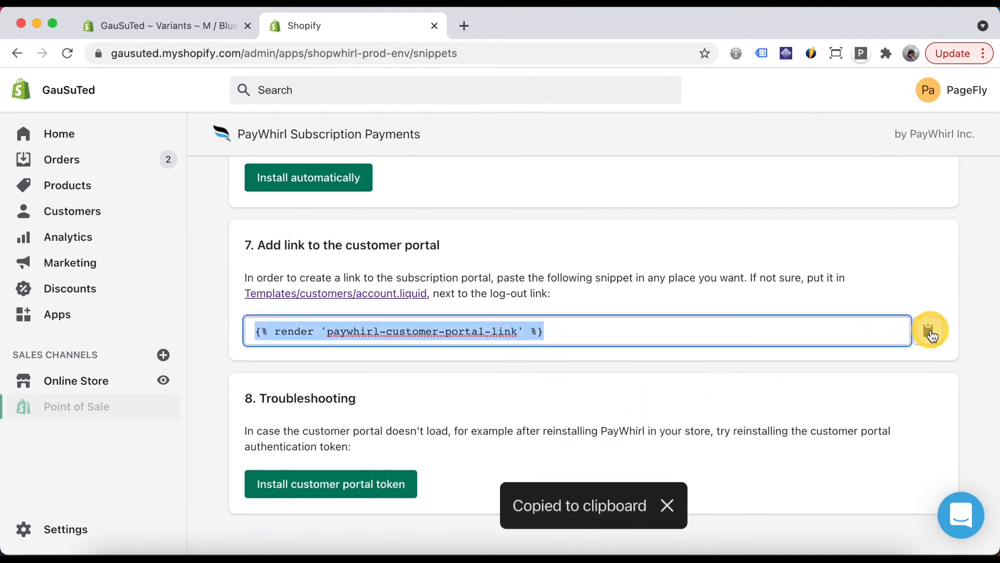
click(396, 295)
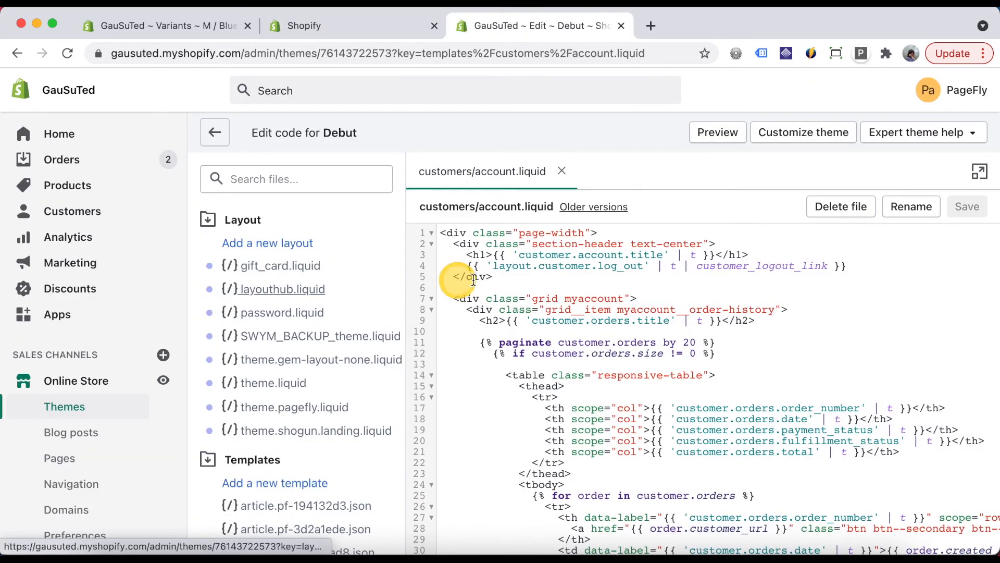
click(753, 254)
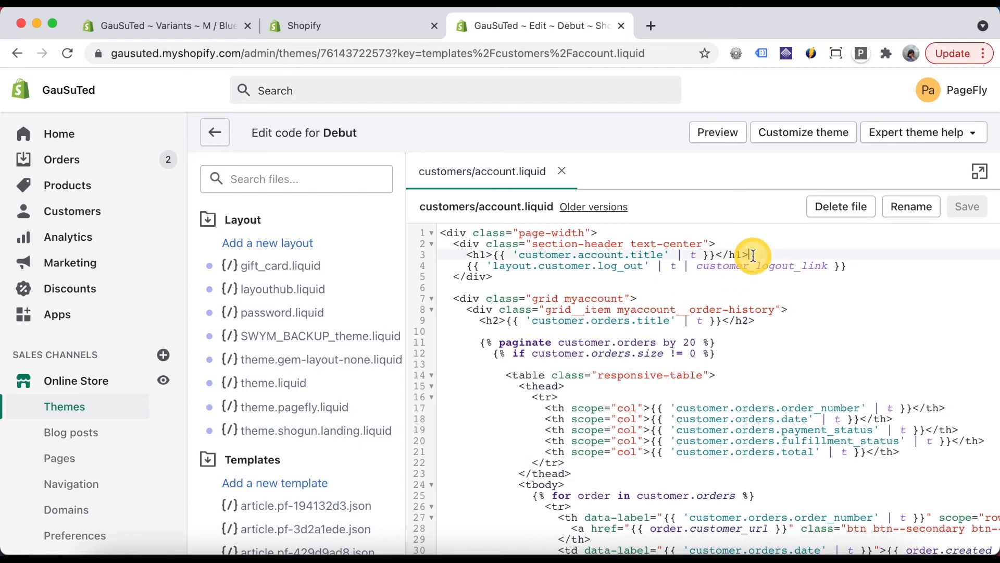
key(Return)
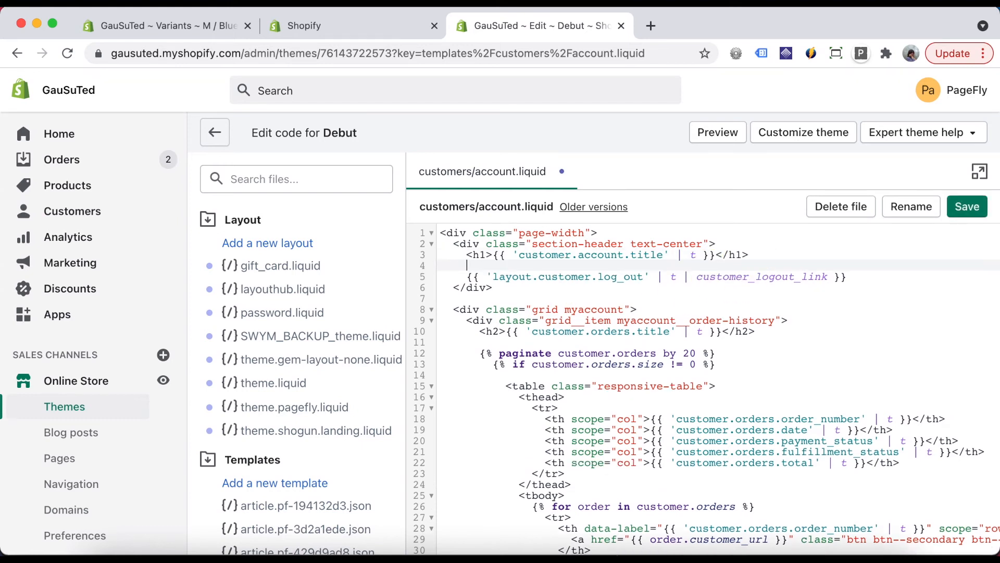
key(super+v)
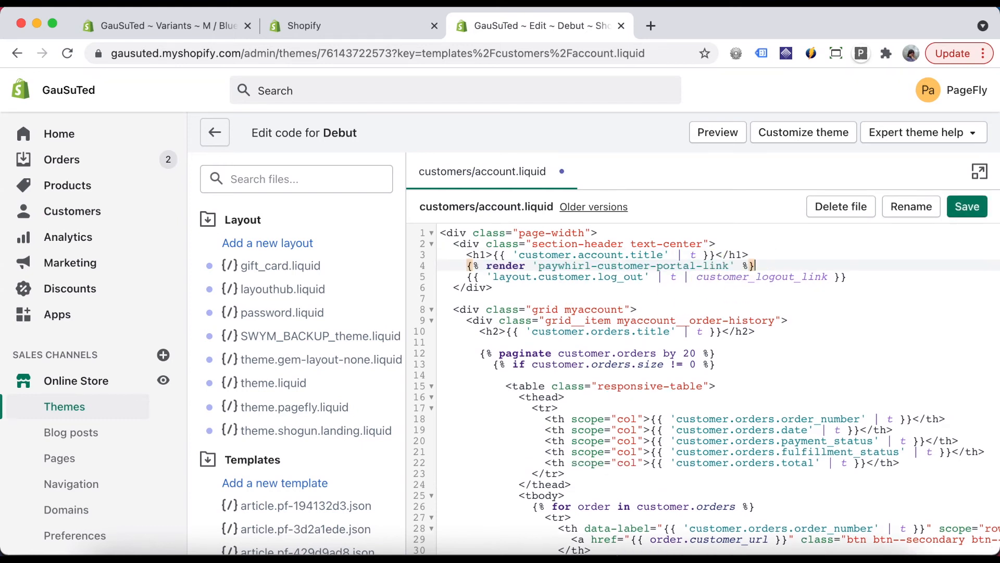
click(965, 207)
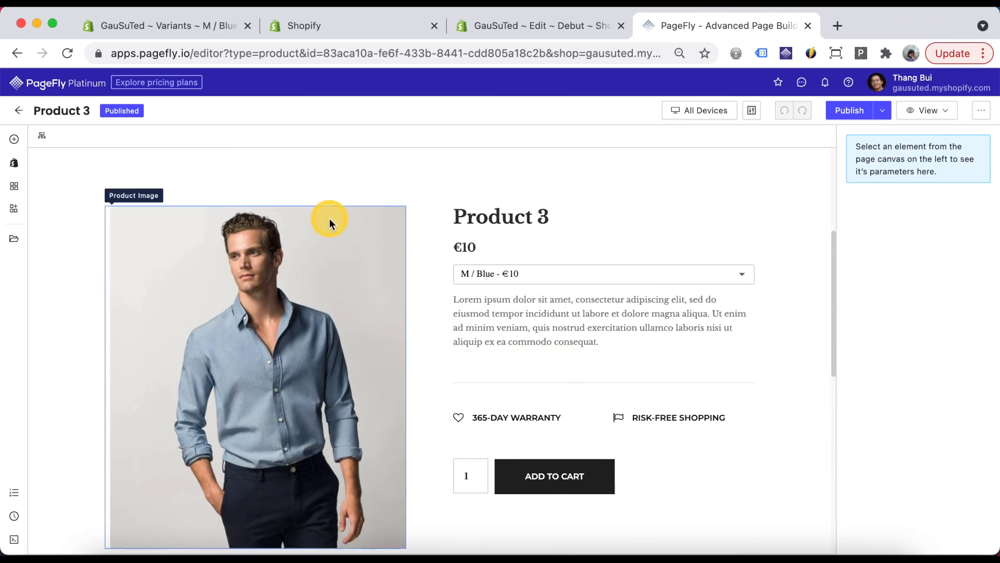
Step: In the PageFly editor, find the PayWhirl Recurring Payments element with "pay" and place it below Product 3's description
click(17, 191)
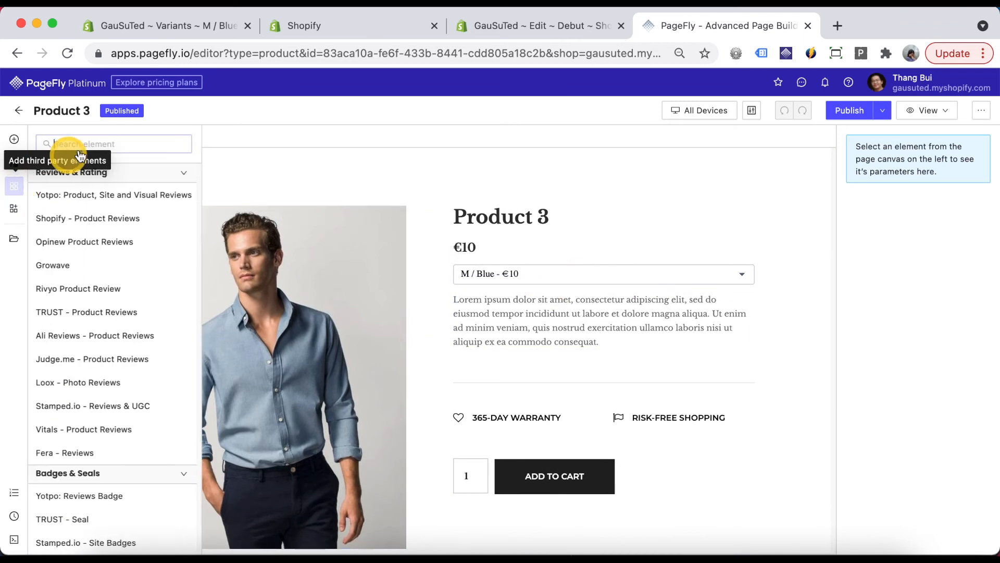
text(pay)
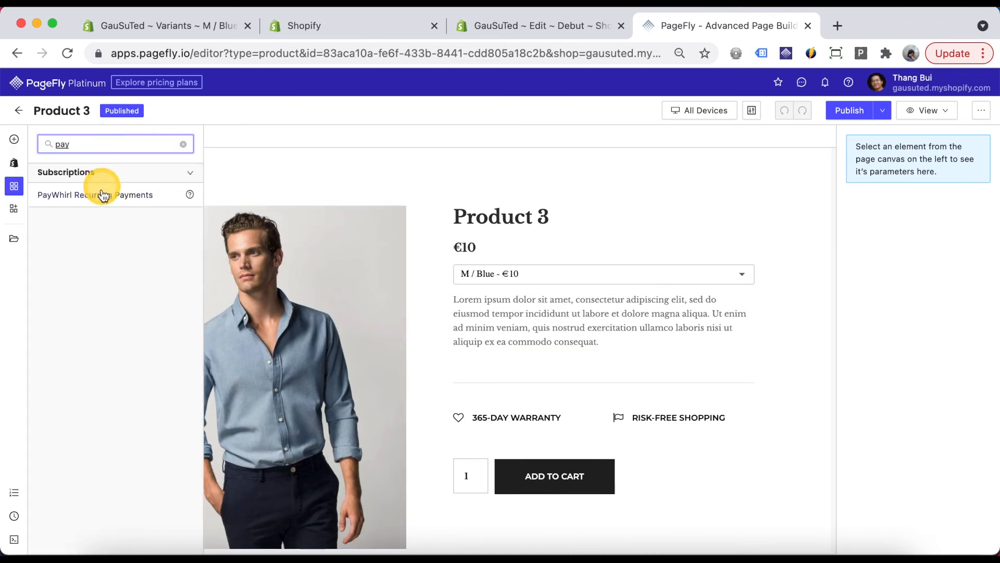
drag(103, 202, 529, 347)
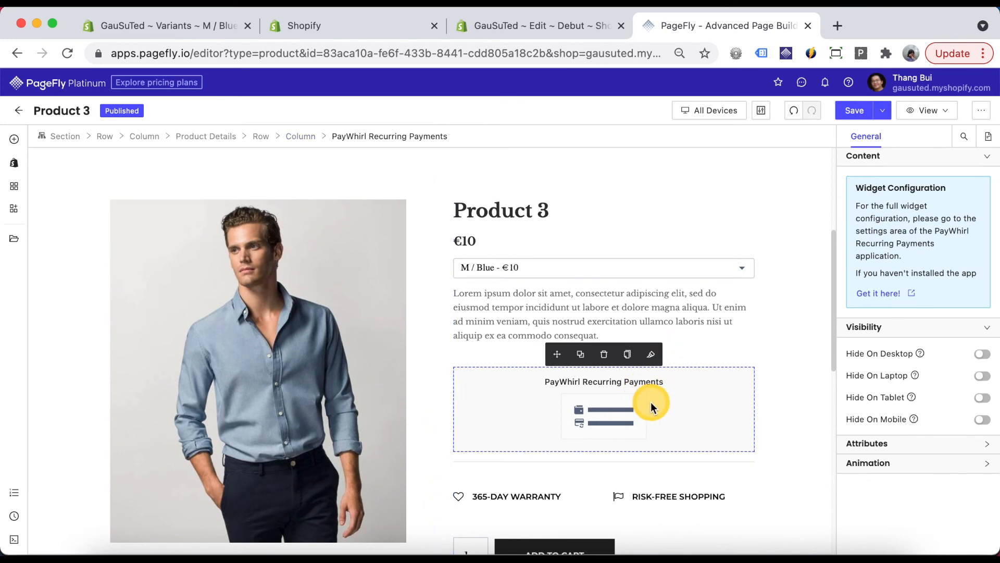
Step: Check the settings of the Product Details and Product Variant elements, and publish the Product 3 page
click(214, 137)
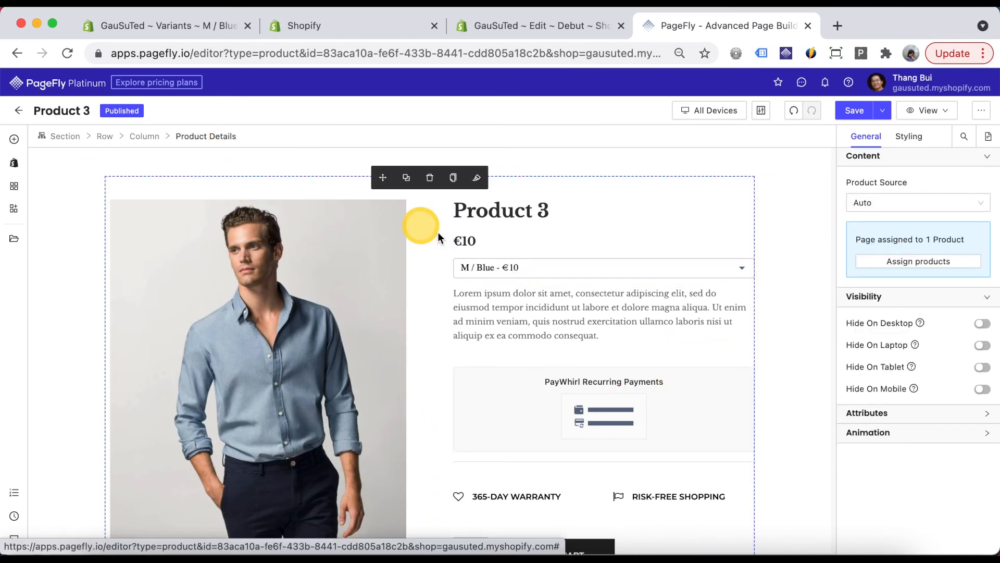
click(589, 270)
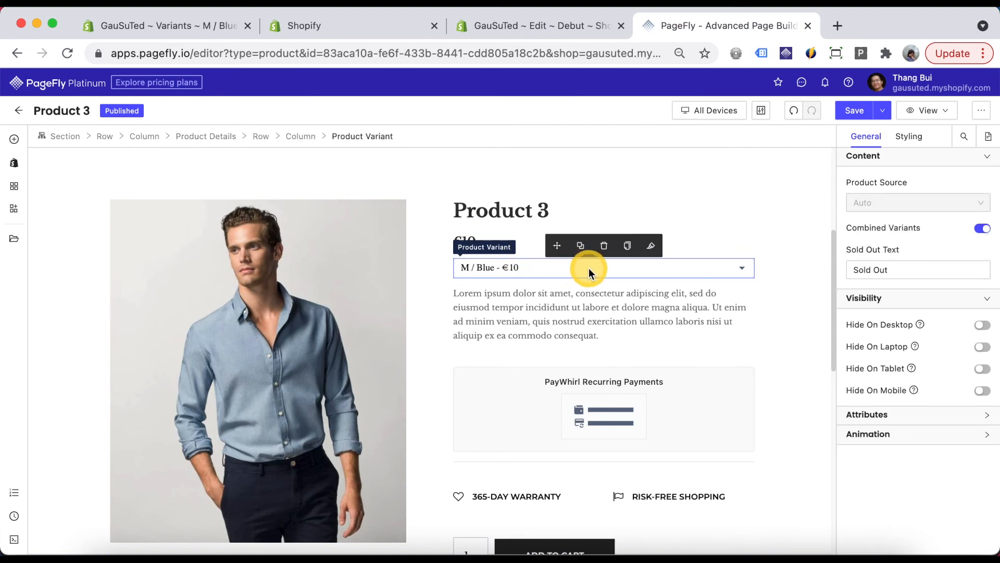
scroll(776, 391, down, 1)
click(873, 117)
click(857, 134)
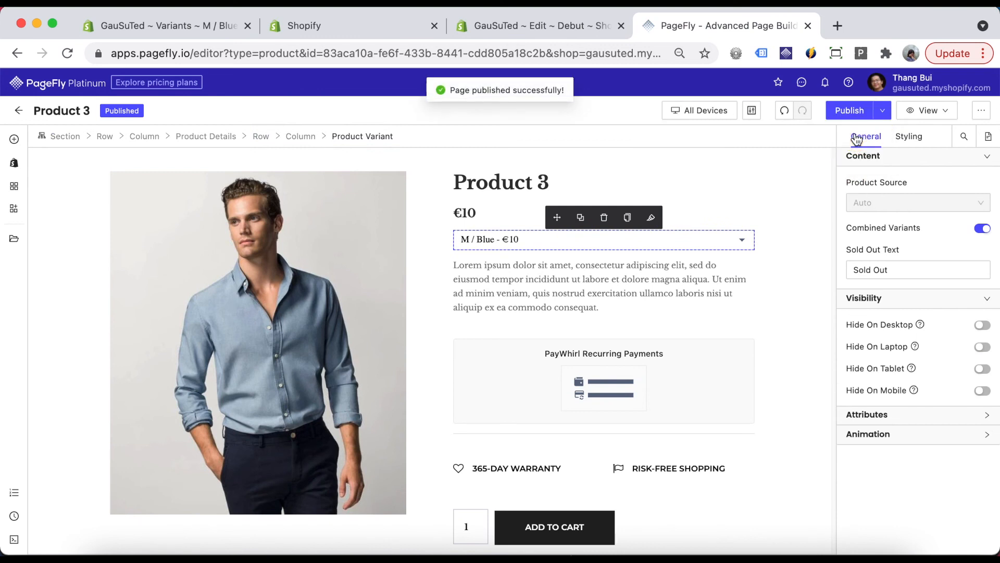
Step: View the live Product 3 page and choose the New Subscription purchase option with delivery every 1 month (Save 7%)
click(941, 111)
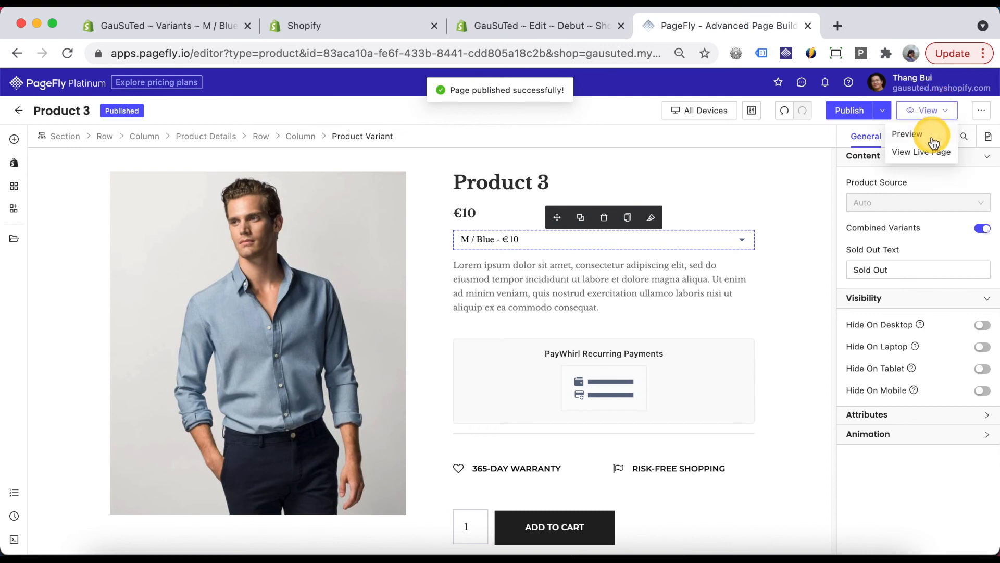
click(929, 152)
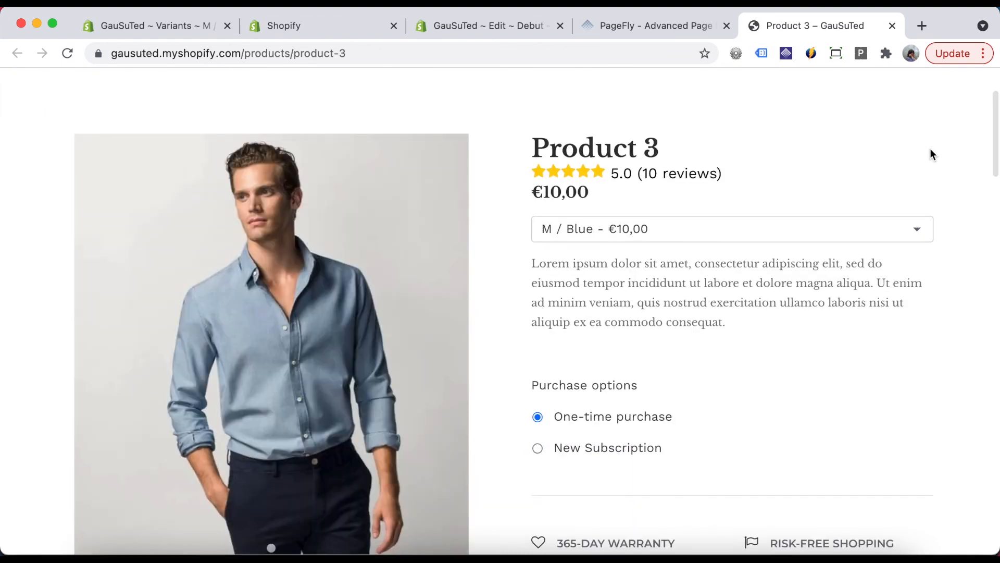
scroll(930, 154, down, 2)
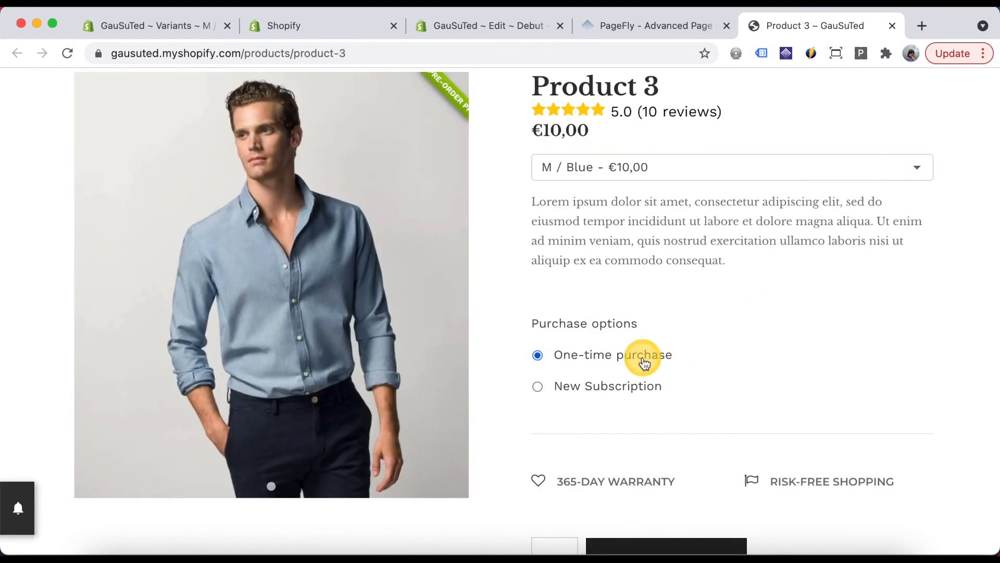
click(538, 386)
click(721, 420)
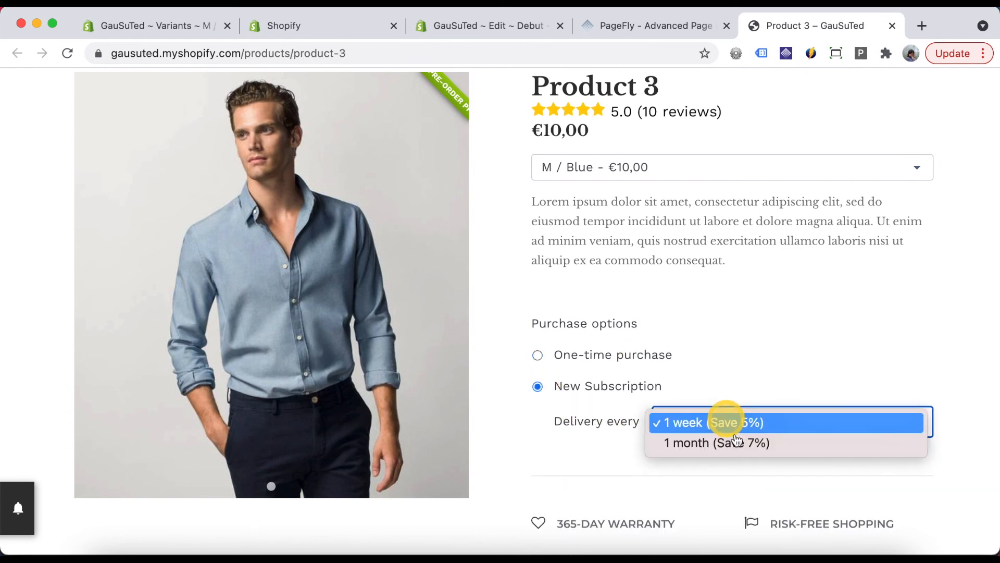
click(736, 442)
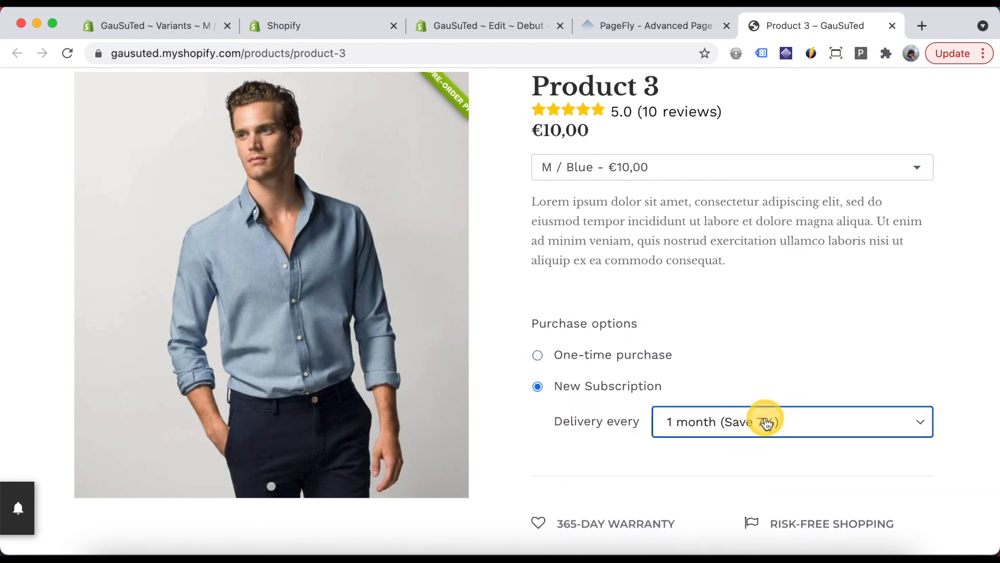